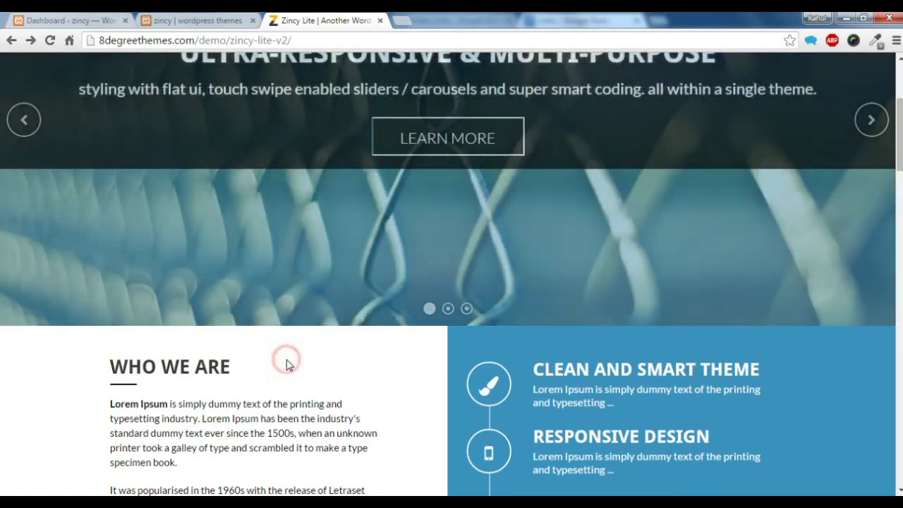
- Tour the Zincy Lite demo homepage from slider to latest blogs, then return to the Dashboard
scroll(288, 361, down, 3)
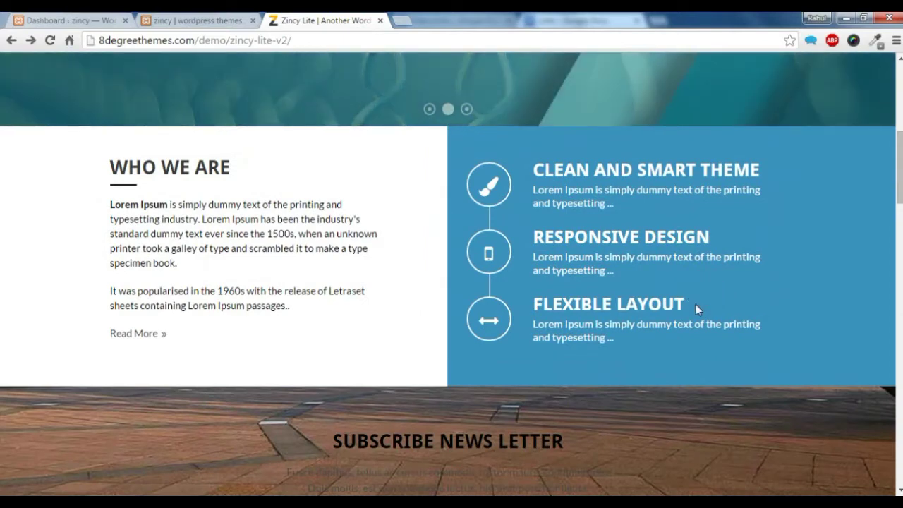
scroll(694, 310, down, 3)
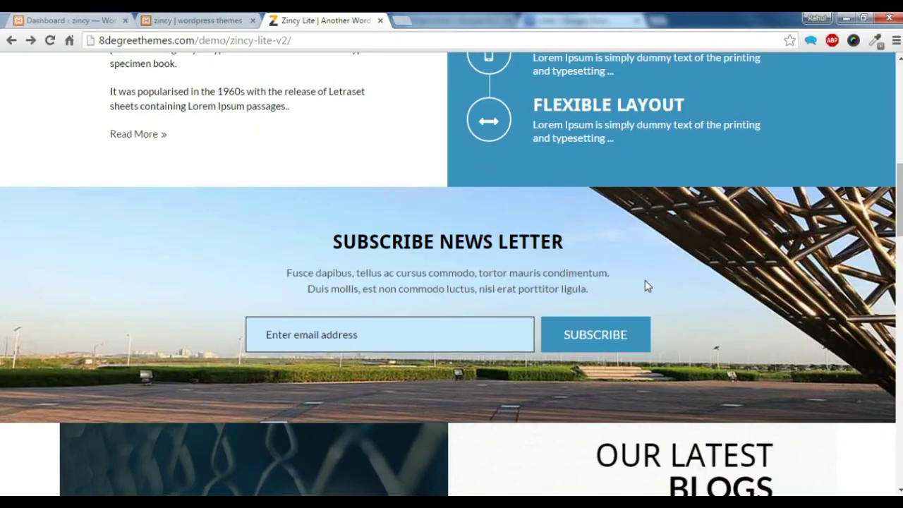
scroll(644, 282, down, 6)
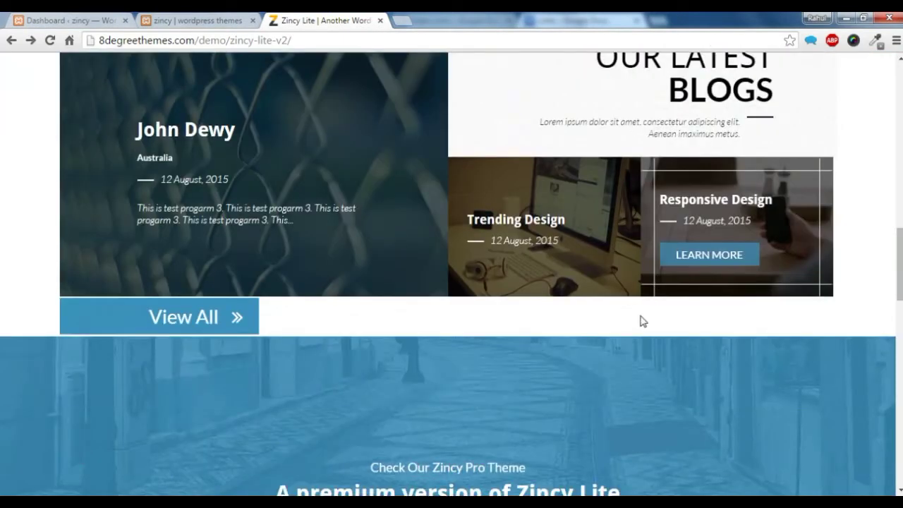
scroll(641, 332, down, 1)
scroll(638, 340, down, 2)
scroll(630, 340, up, 5)
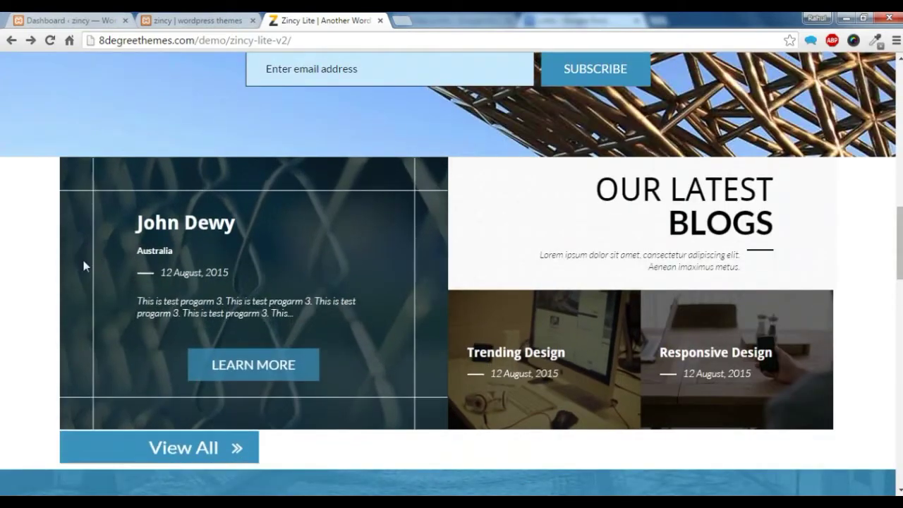
scroll(12, 266, up, 9)
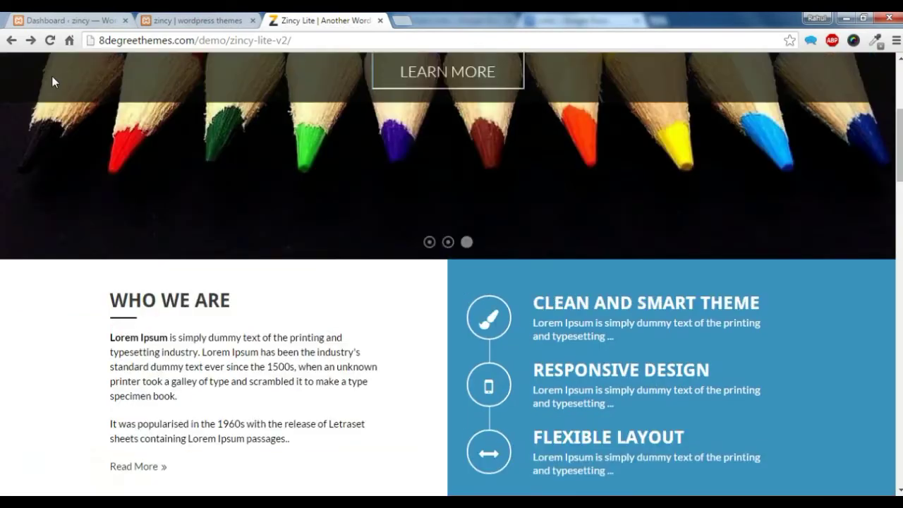
click(67, 20)
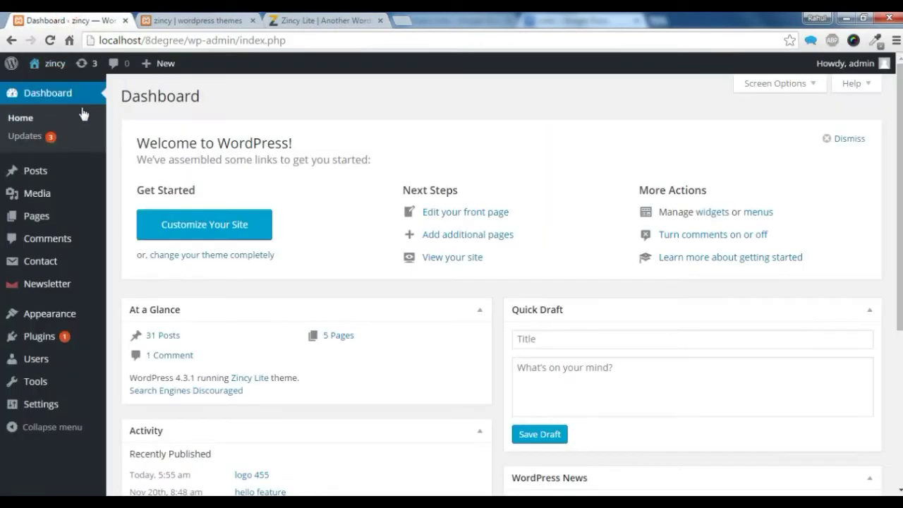
- Start a new post from All Posts and title it 'Zincy Lite'
mouse_move(34, 173)
click(140, 173)
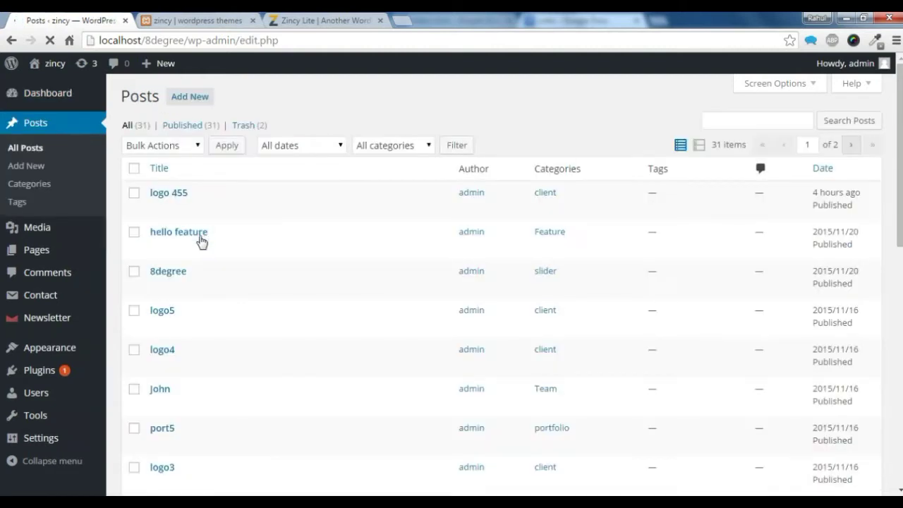
click(185, 97)
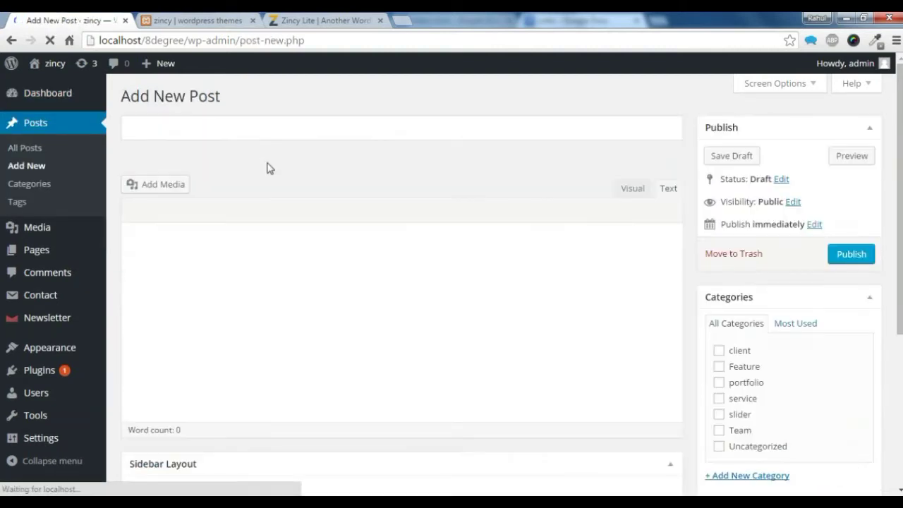
click(248, 128)
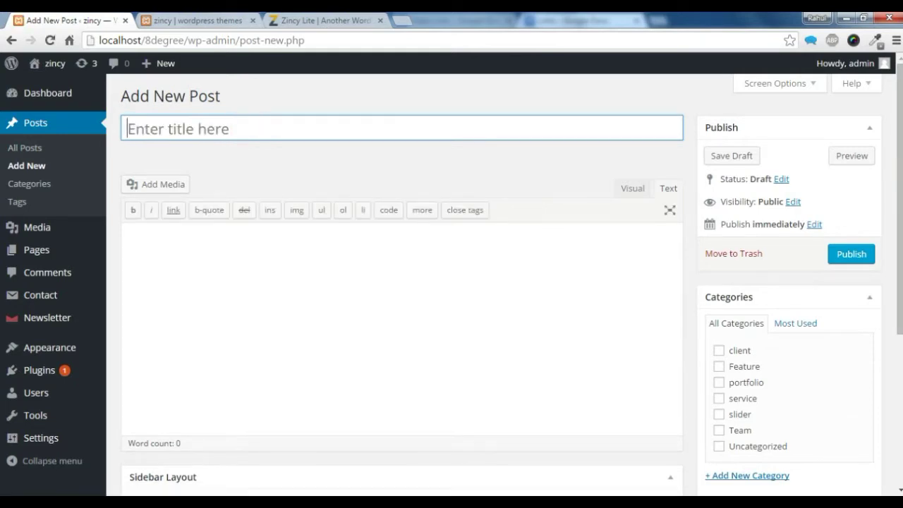
key(shift)
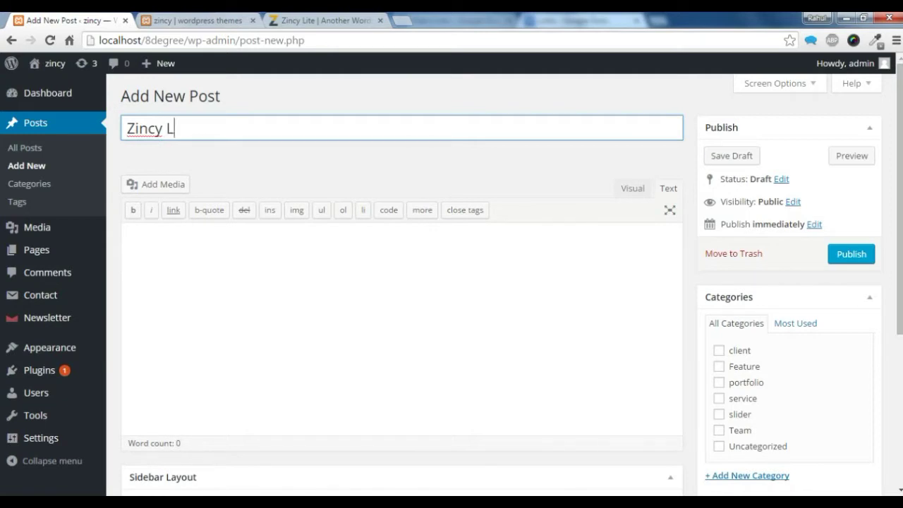
- Move to the post body, then open a blank browser tab ready for an address
click(233, 256)
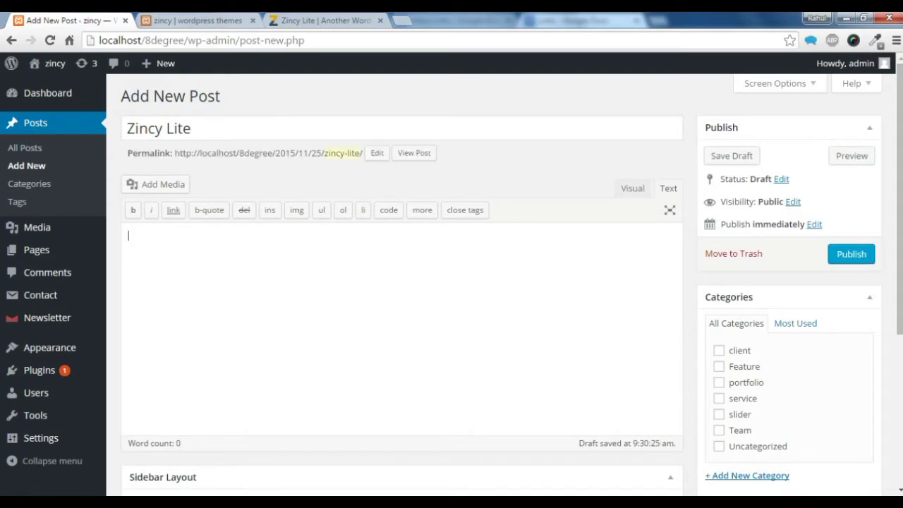
click(399, 22)
click(397, 40)
- Load lipsum.com, copy its first Lorem ipsum paragraph, and bring up paste options in the draft body
text(lipsum.com)
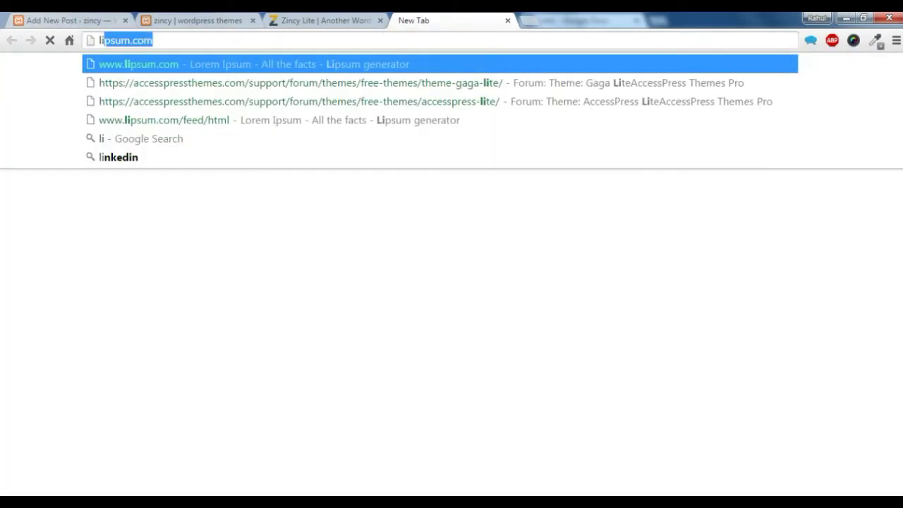
key(Return)
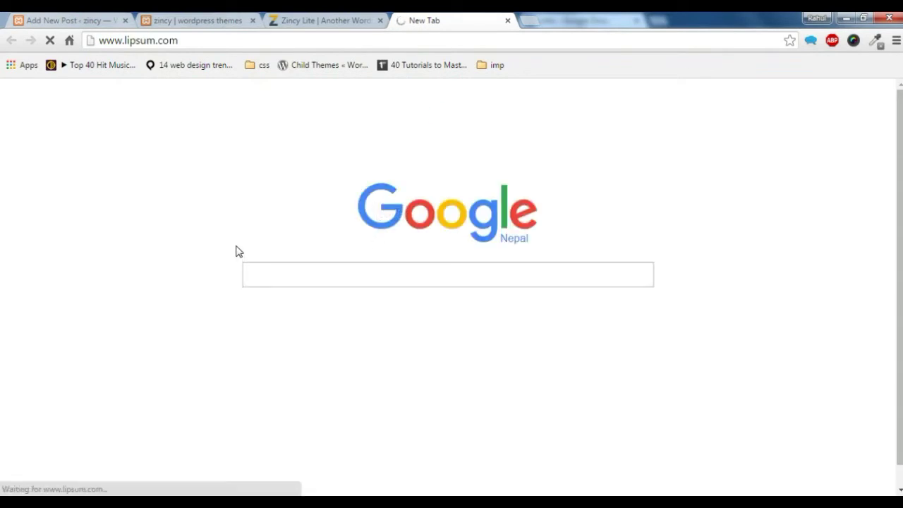
triple_click(212, 287)
right_click(244, 293)
click(261, 304)
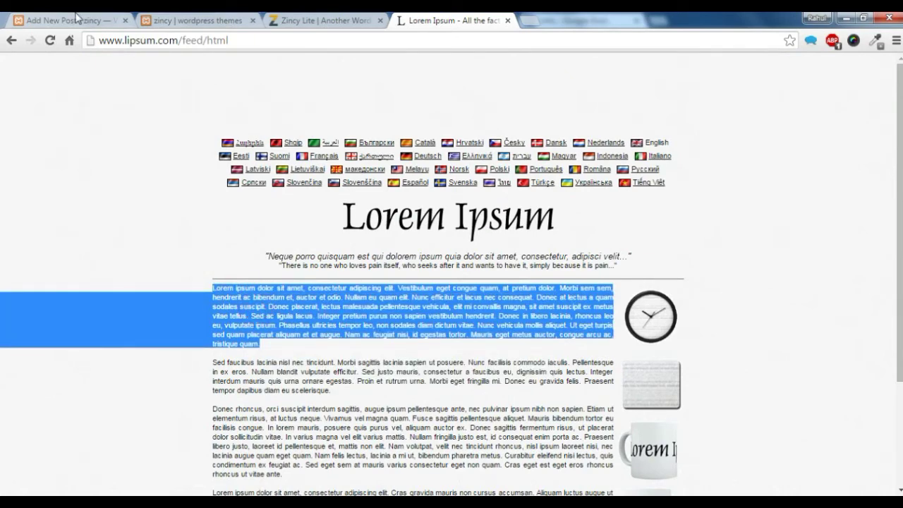
click(67, 21)
right_click(182, 279)
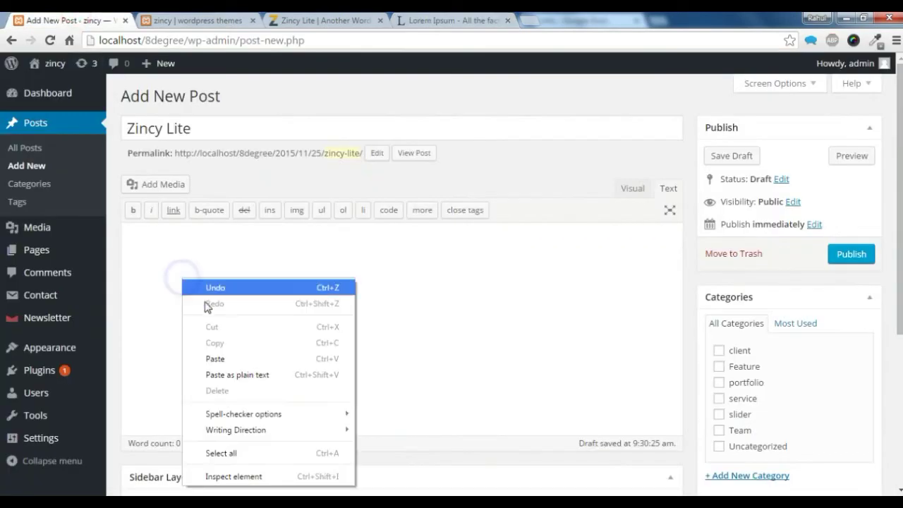
- Paste the Lorem ipsum paragraph into the Zincy Lite post and publish it
click(215, 358)
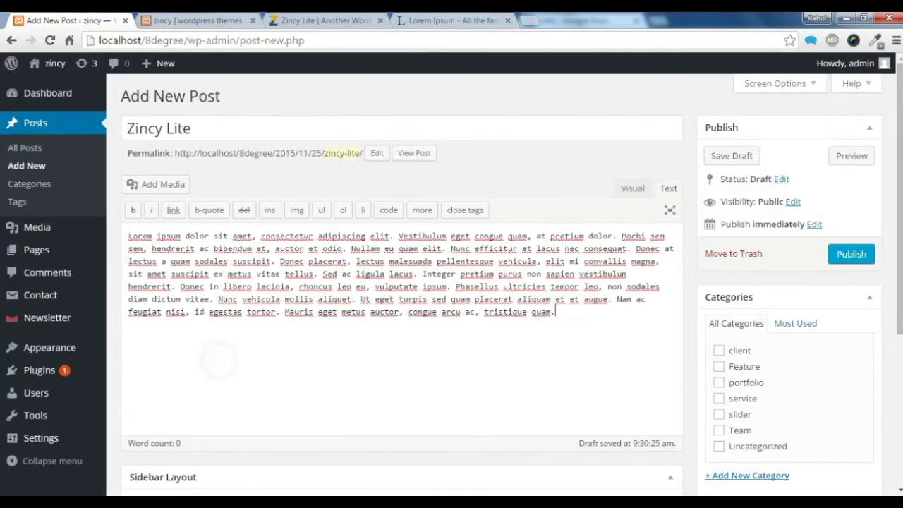
click(843, 258)
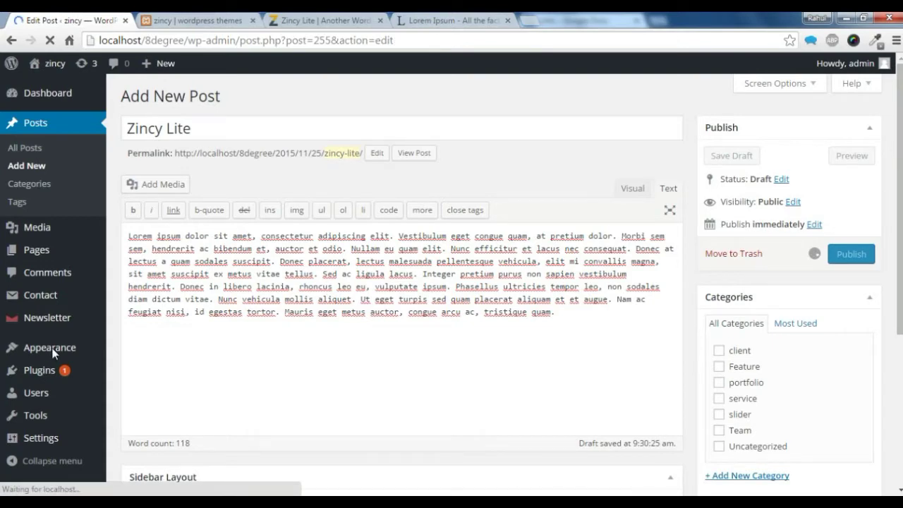
mouse_move(54, 355)
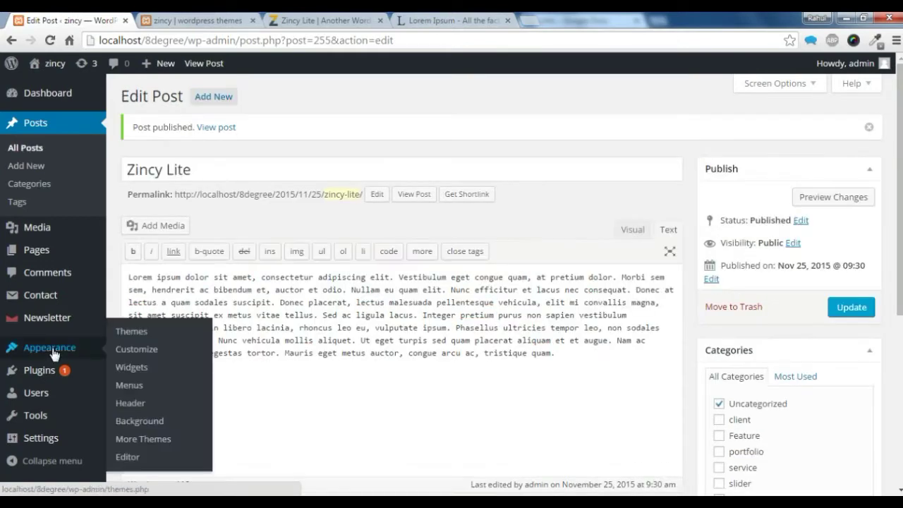
right_click(124, 354)
- In the Customizer's Welcome Post Settings, choose Zincy Lite as the welcome post
click(161, 356)
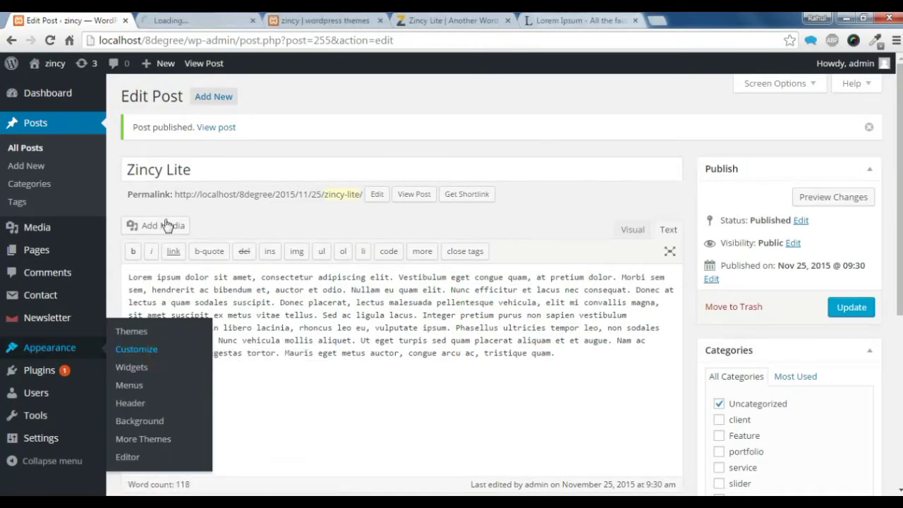
click(182, 17)
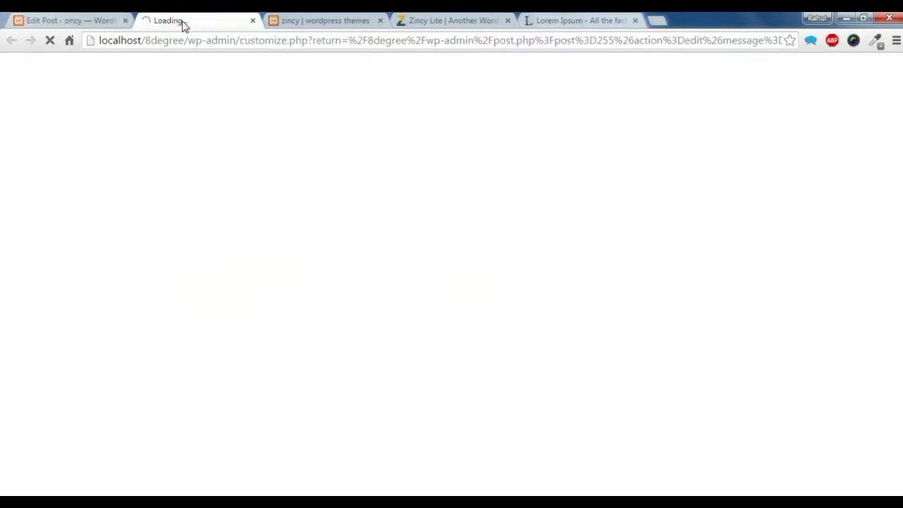
scroll(130, 190, down, 3)
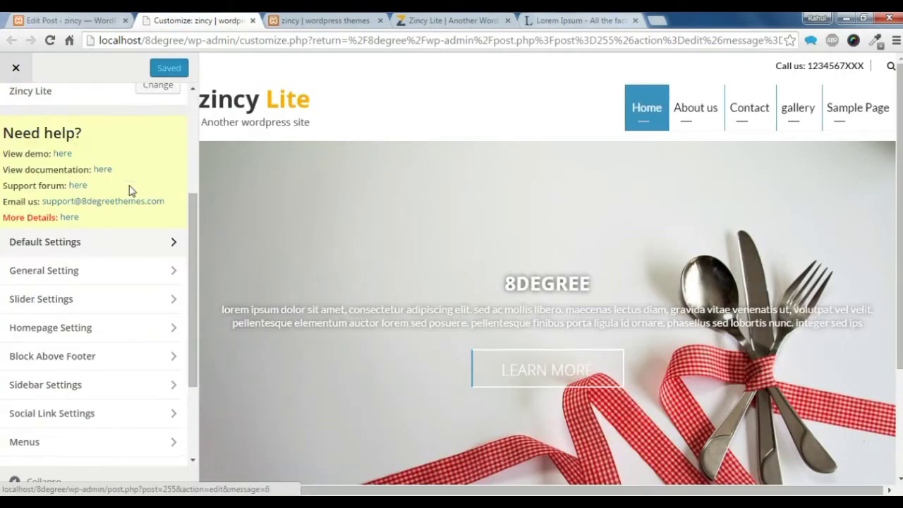
click(85, 324)
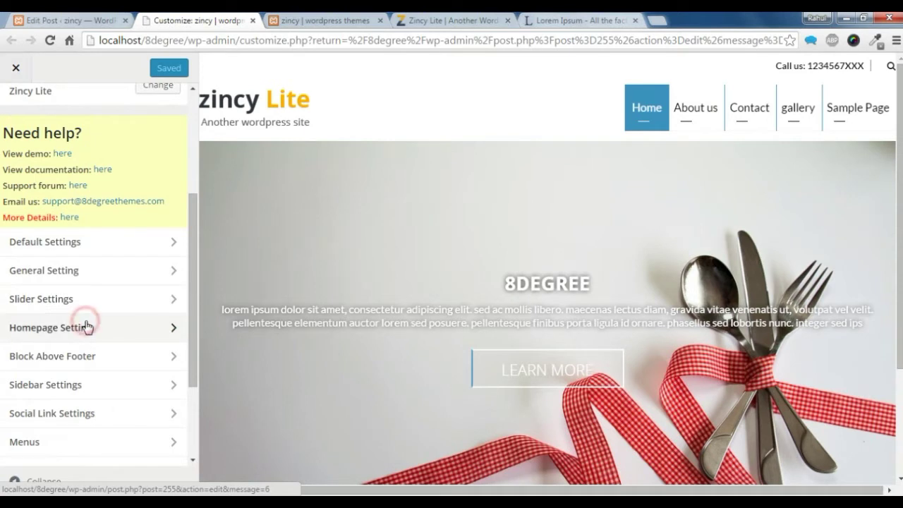
click(85, 151)
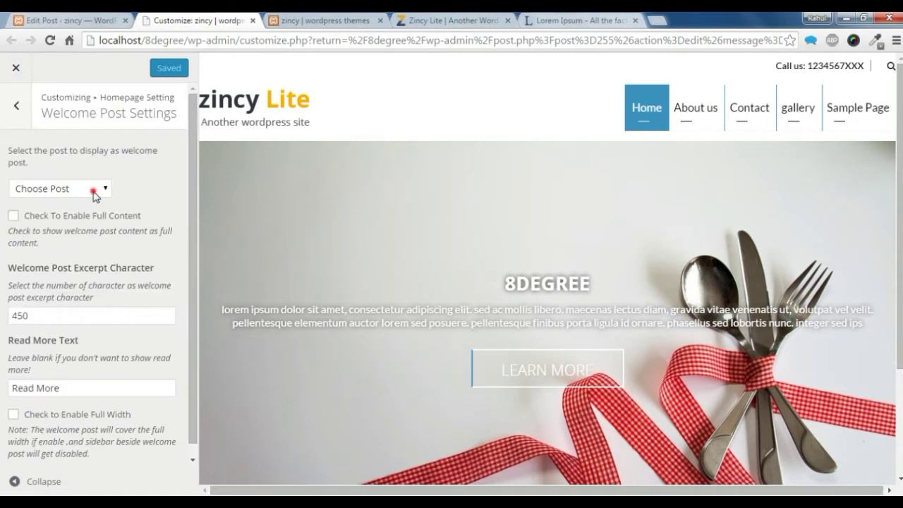
click(94, 191)
click(72, 219)
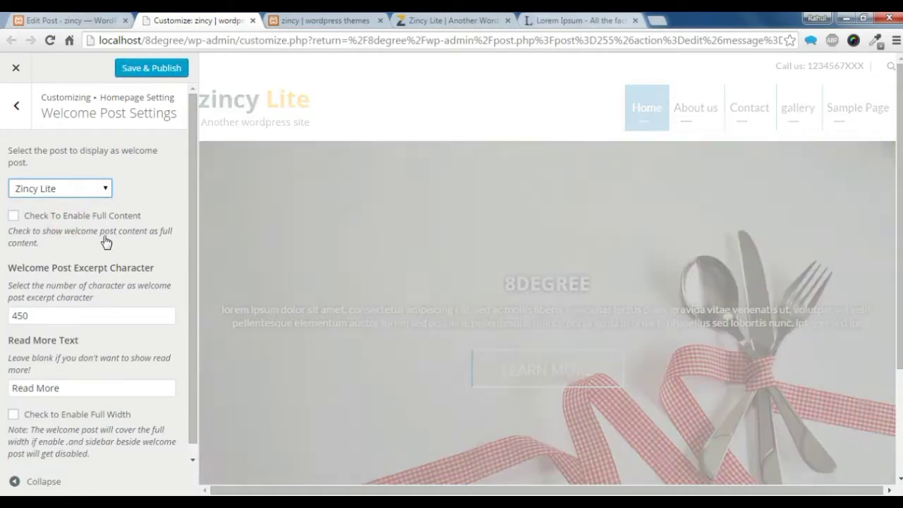
- Set the welcome post excerpt length to 400 and edit the Read More Text
scroll(367, 267, down, 1)
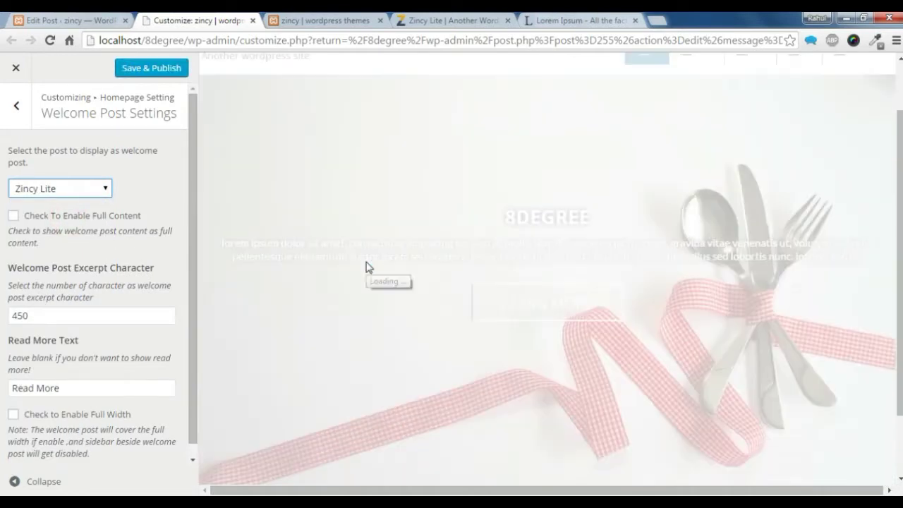
scroll(366, 267, down, 3)
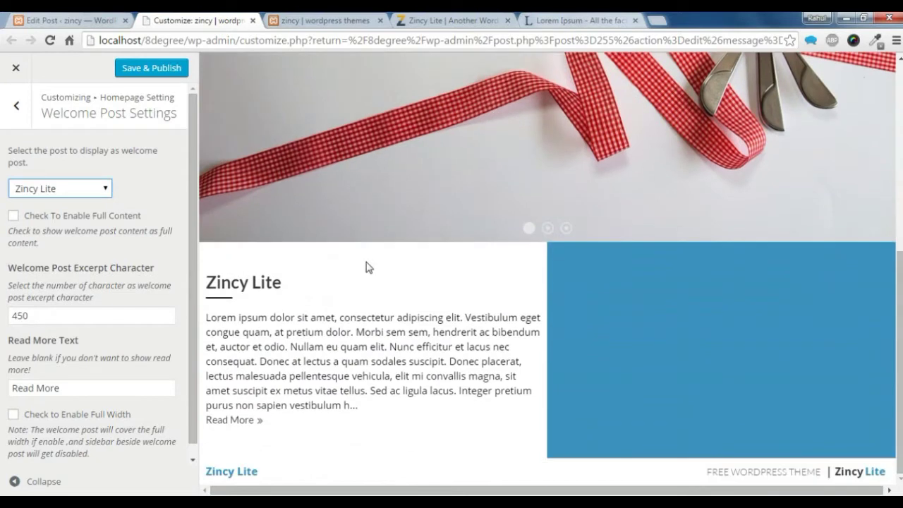
click(308, 339)
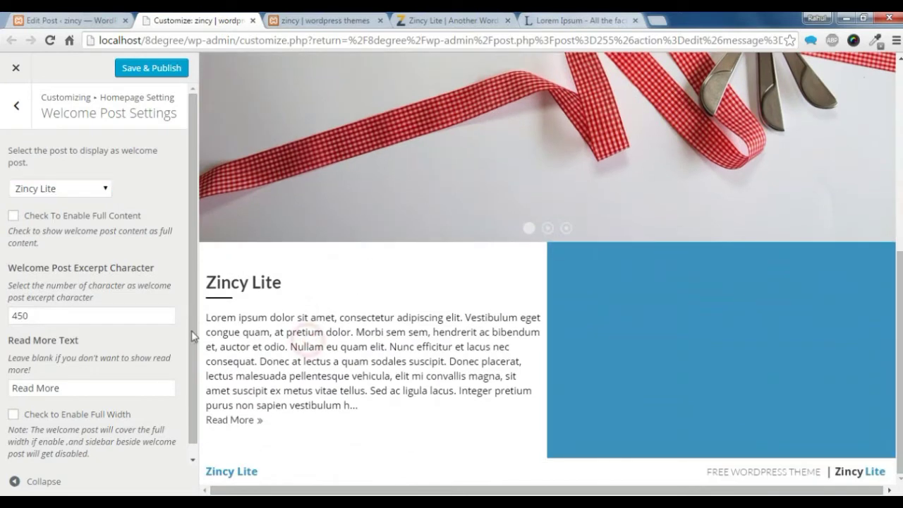
drag(16, 315, 28, 315)
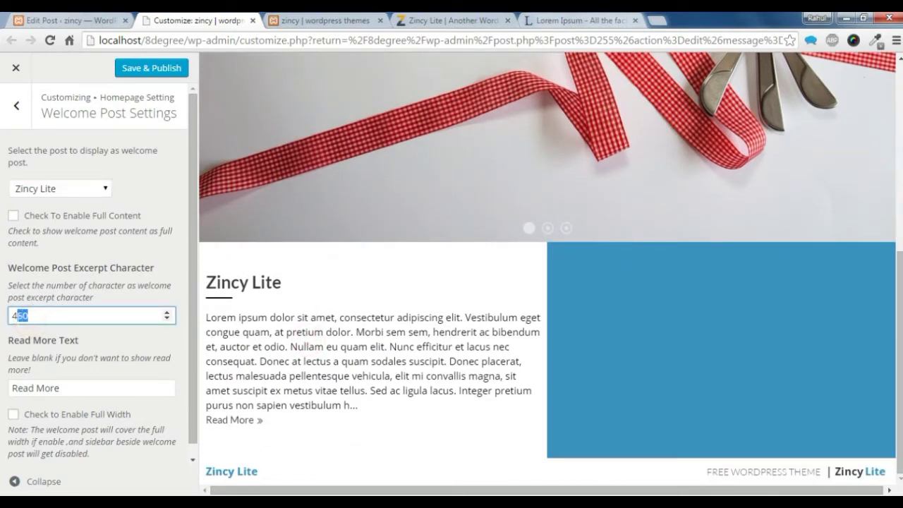
text(4)
scroll(88, 423, down, 1)
click(70, 374)
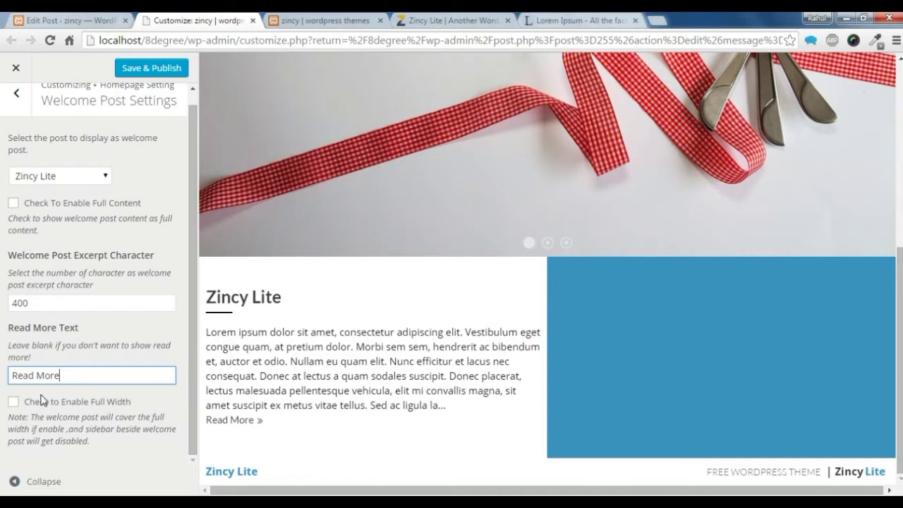
- Leave Full Content and Full Width unchecked after trying each option
scroll(43, 401, up, 1)
click(16, 215)
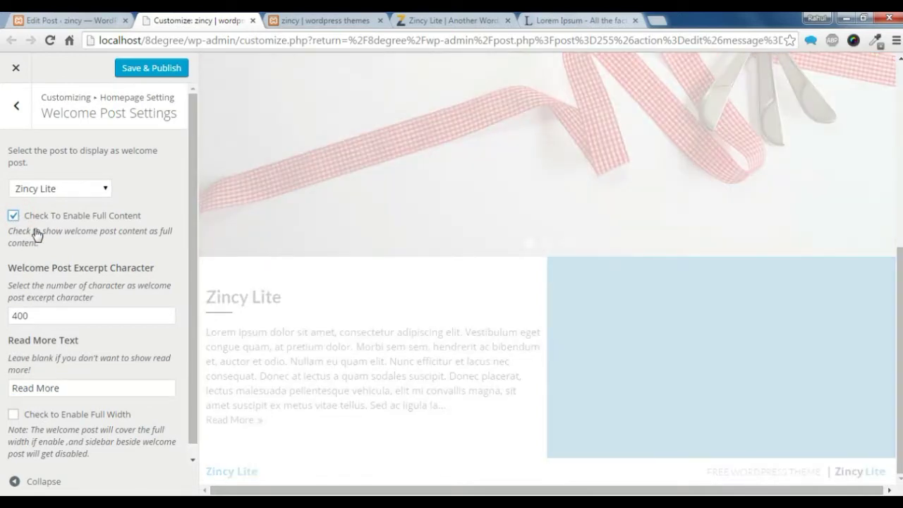
scroll(151, 306, down, 1)
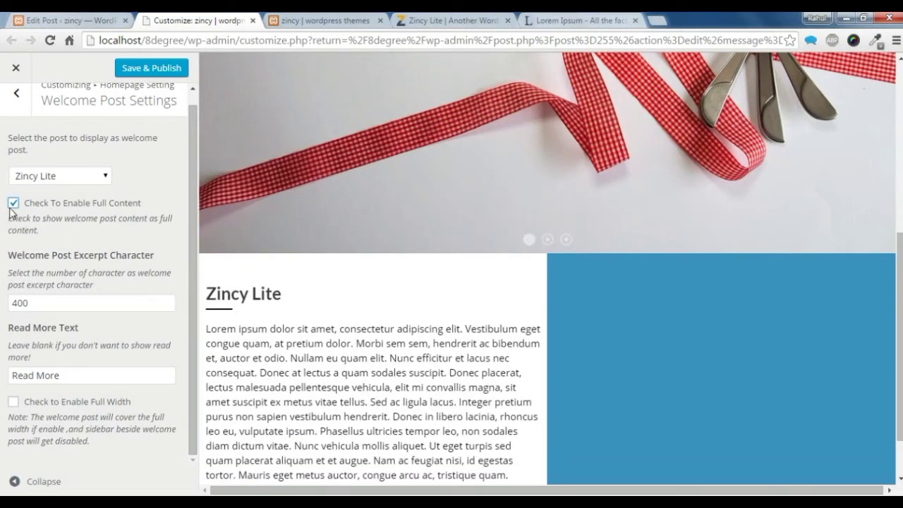
click(13, 204)
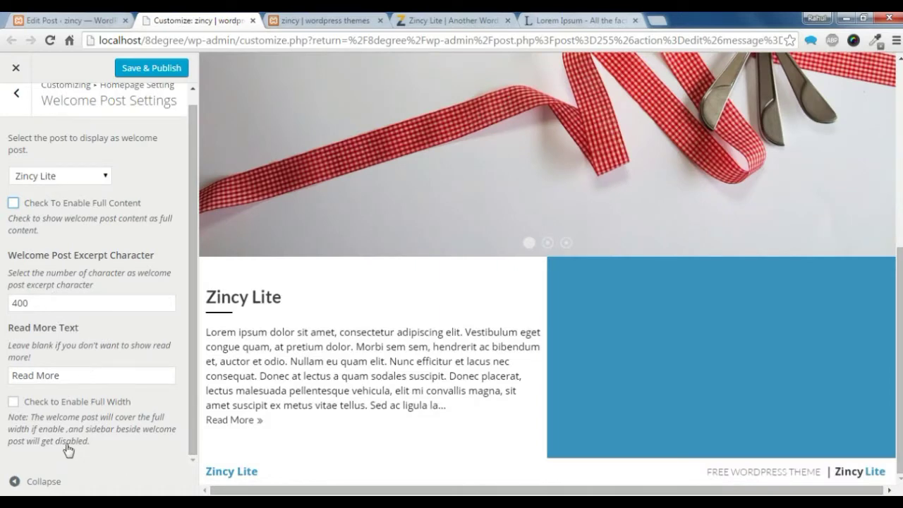
click(13, 402)
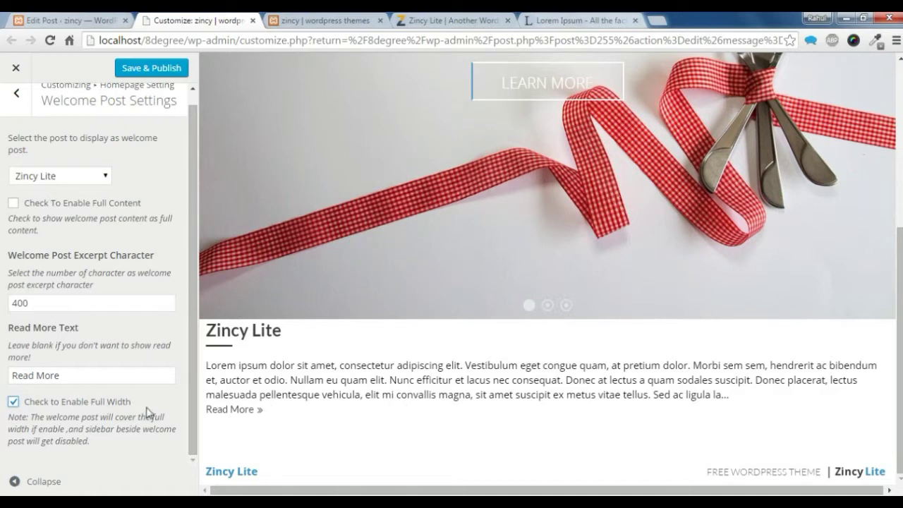
click(14, 401)
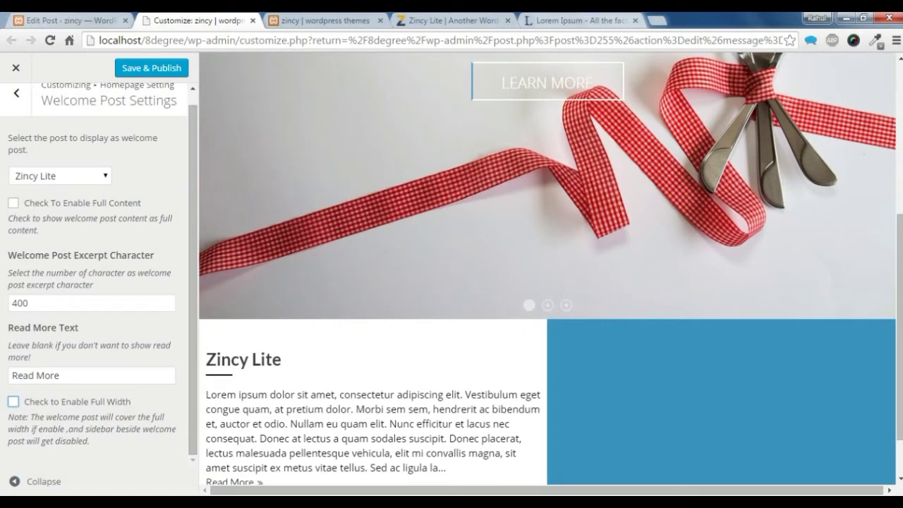
scroll(471, 375, down, 1)
scroll(242, 395, up, 2)
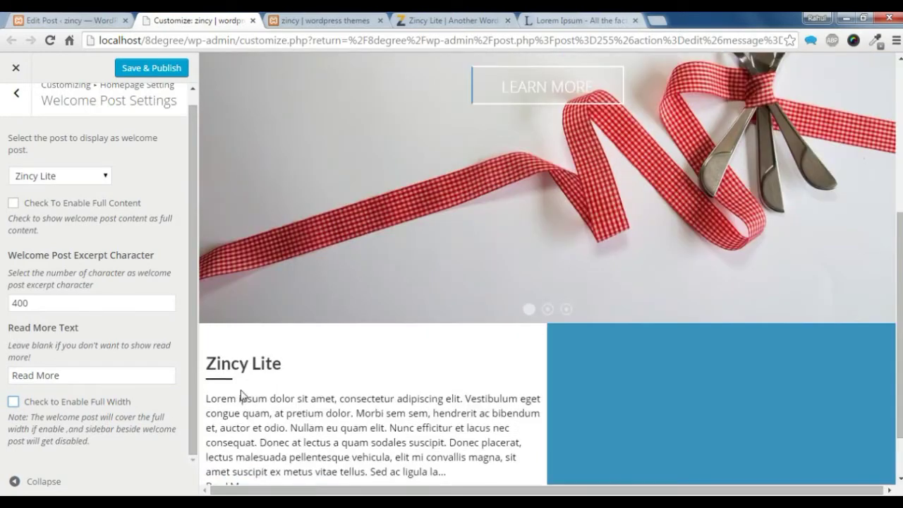
scroll(80, 348, up, 1)
- In Service Settings, make port1 the first service post with icon fa-trophy
click(9, 119)
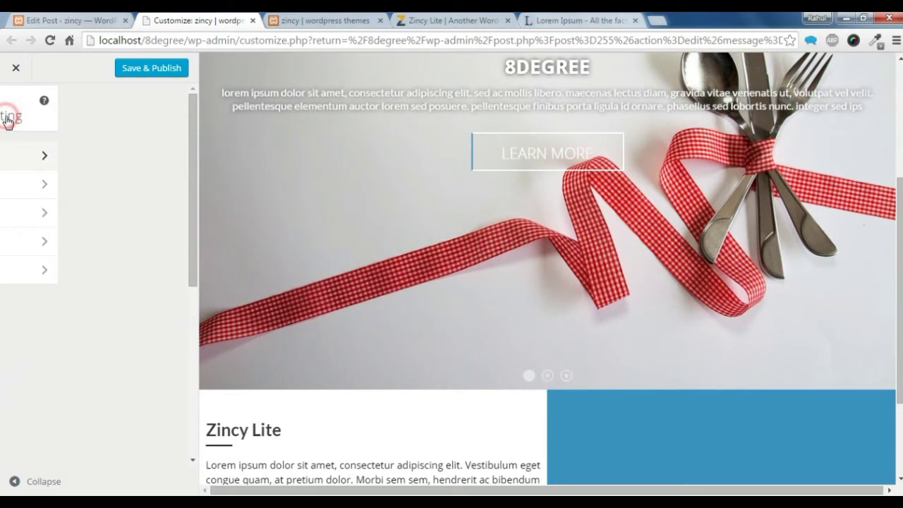
click(39, 219)
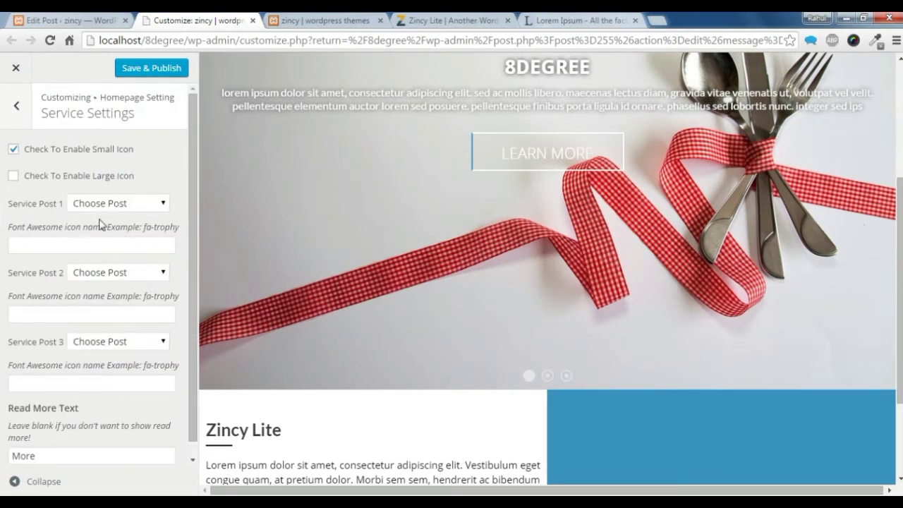
click(139, 208)
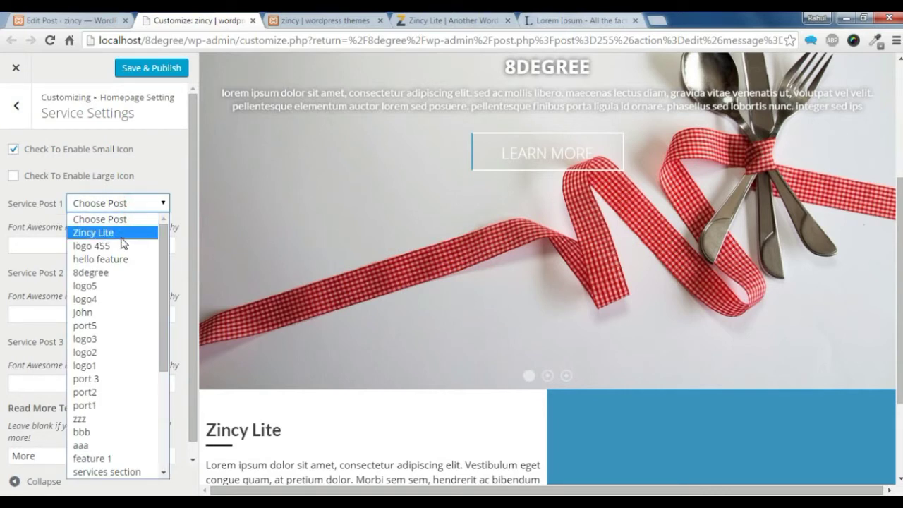
click(85, 406)
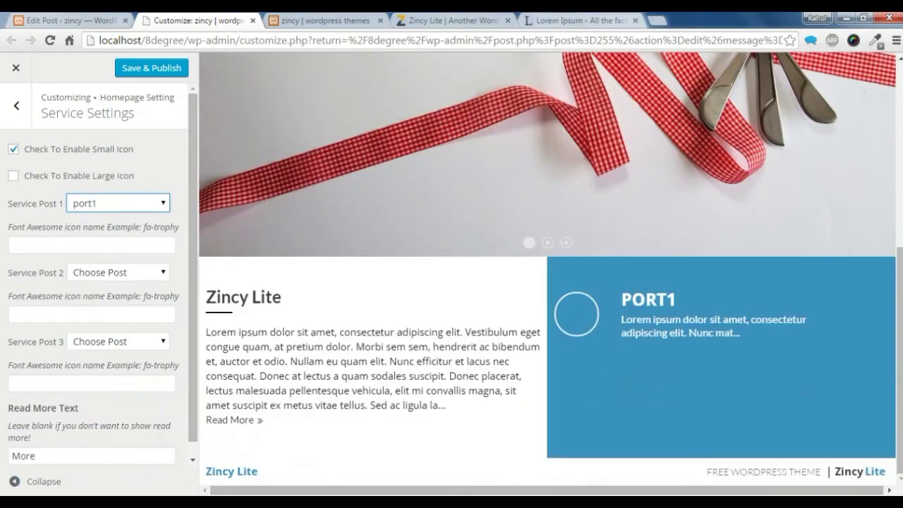
click(55, 245)
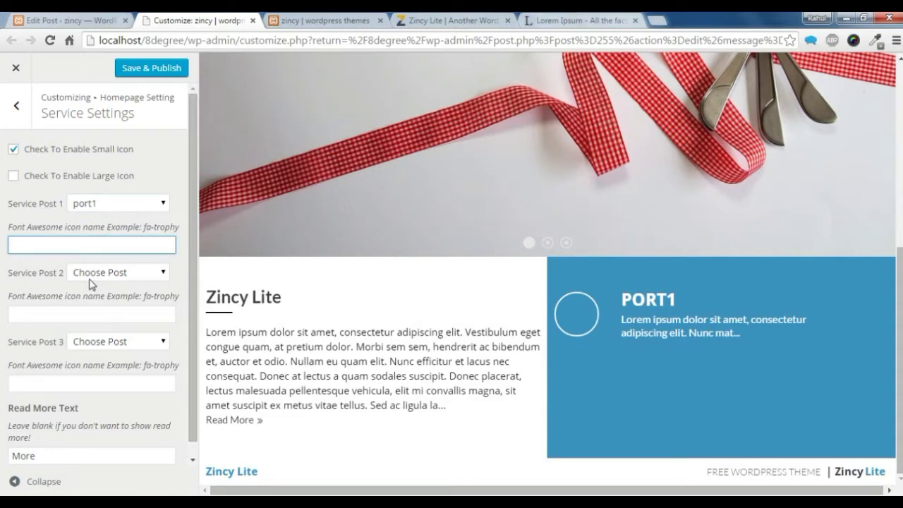
text(fa-tro)
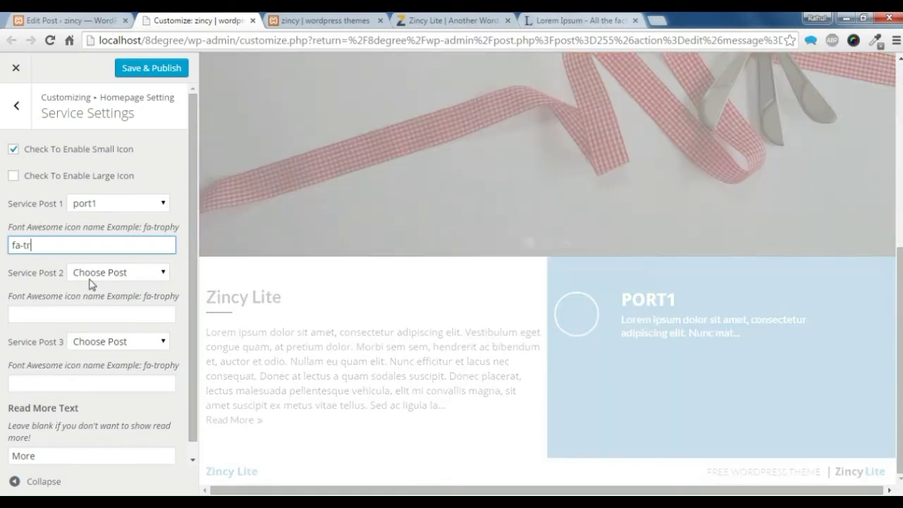
text(phy)
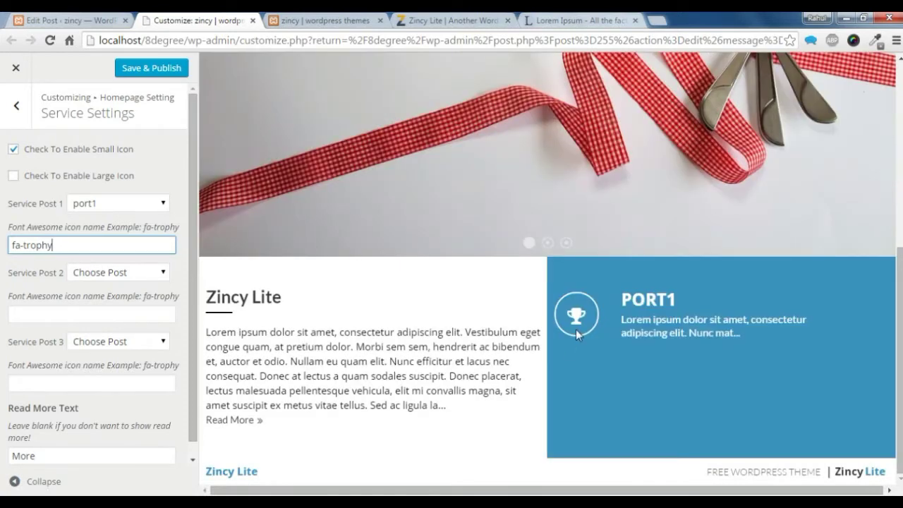
- Set the second service post to dummy and open a new browser tab
click(125, 274)
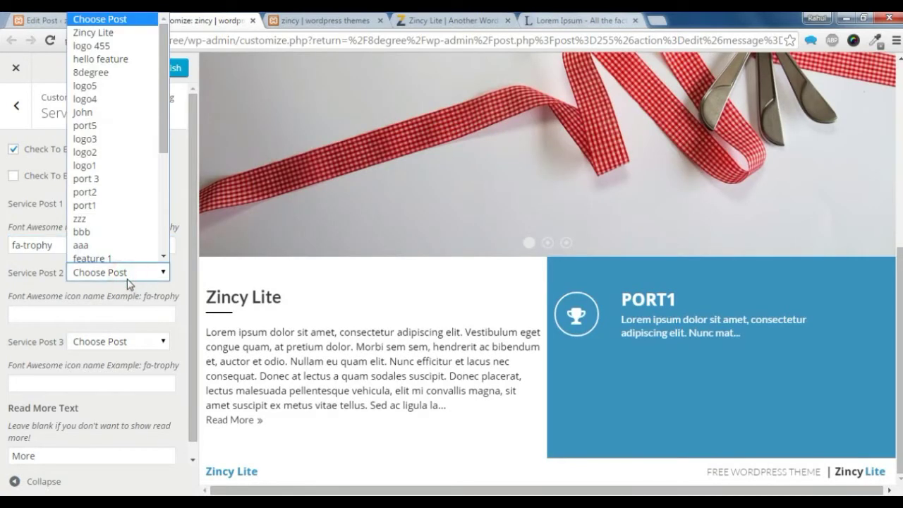
scroll(109, 212, down, 3)
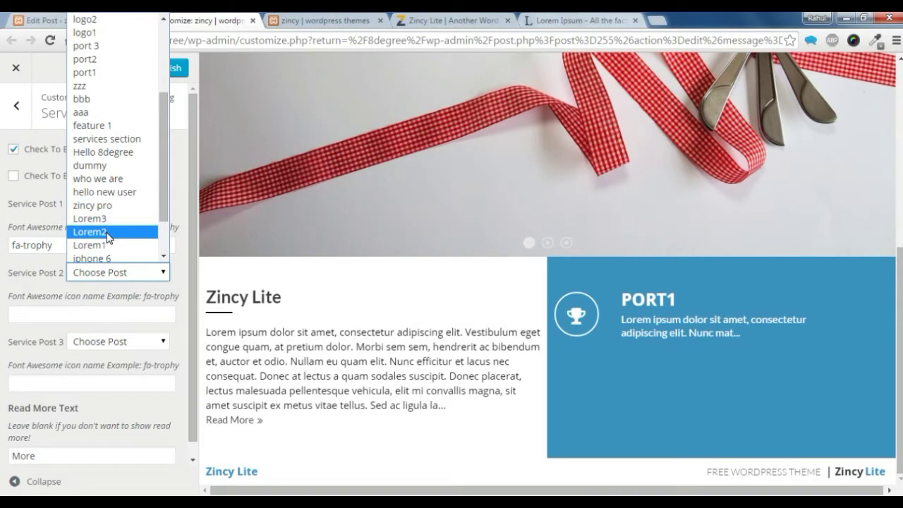
click(108, 165)
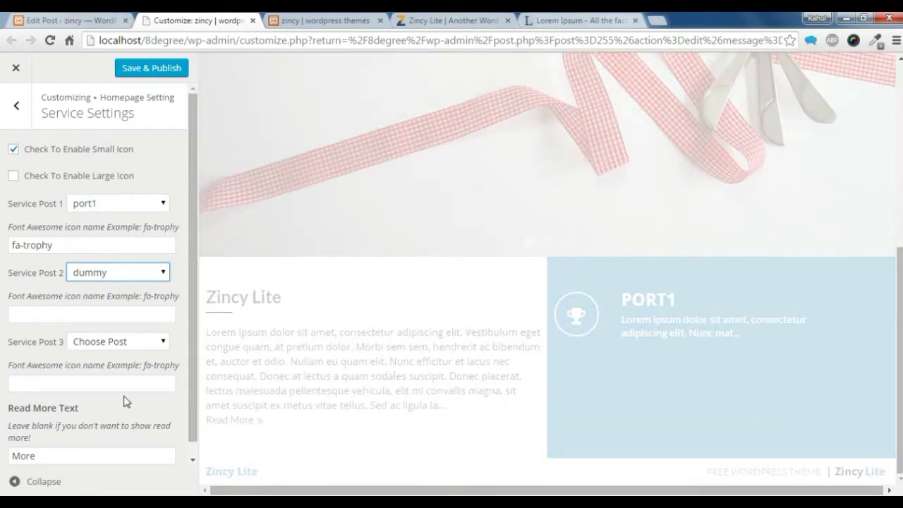
click(97, 315)
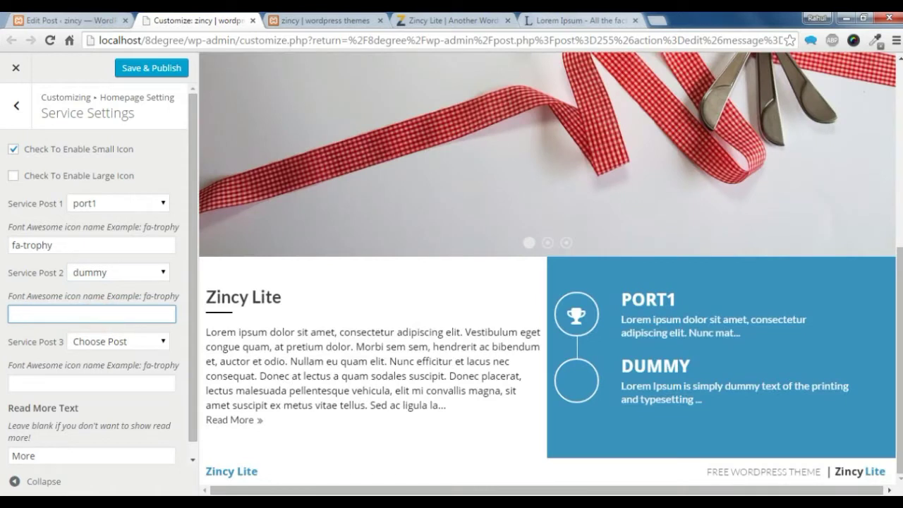
click(656, 21)
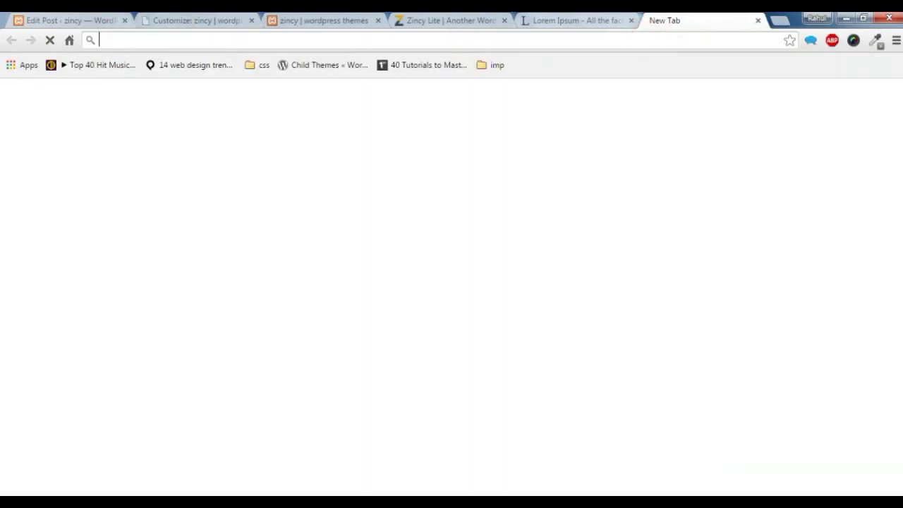
- Load fontawesome.io/icons/ and browse the icon list, then return to the WordPress tab
text(a)
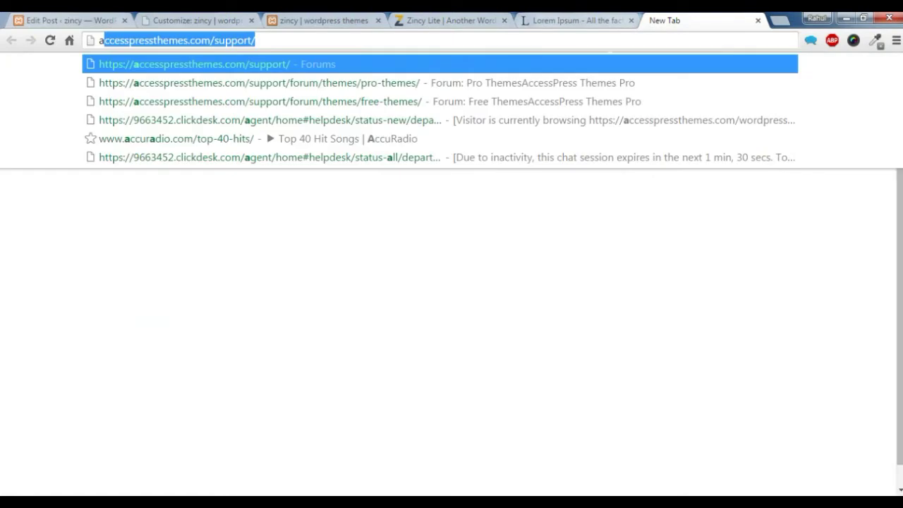
key(Delete)
key(BackSpace)
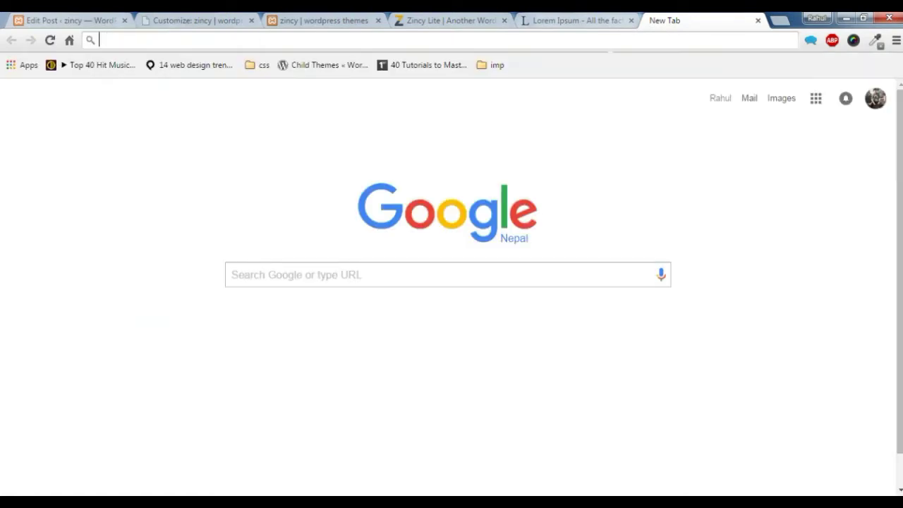
text(fontawesome.io)
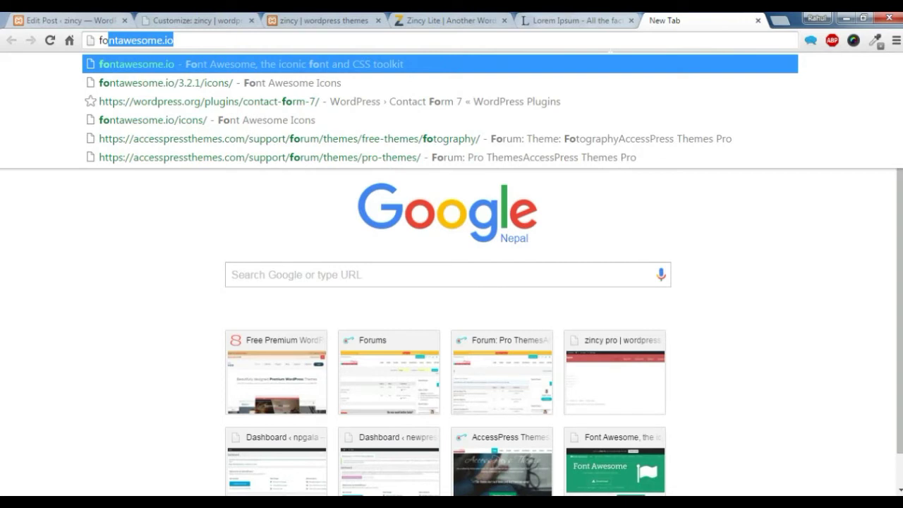
key(Down)
key(Down)
key(Down)
key(Return)
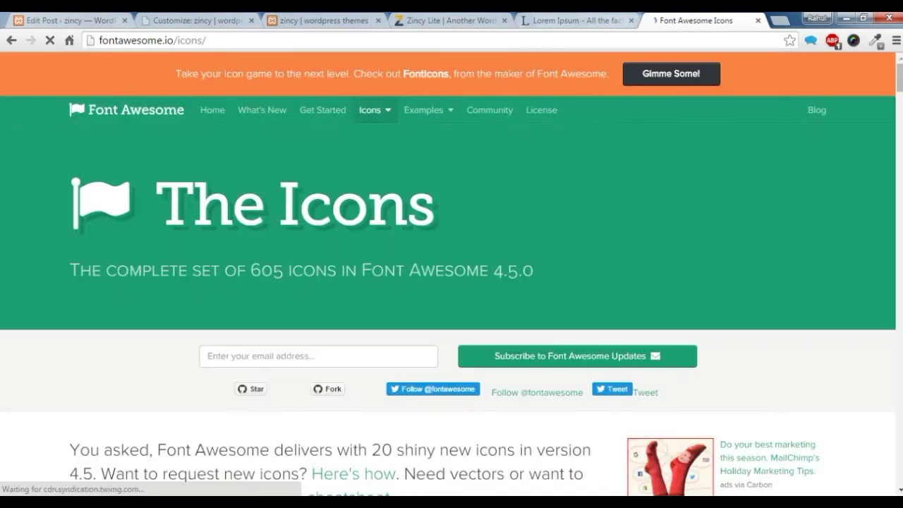
scroll(395, 368, down, 7)
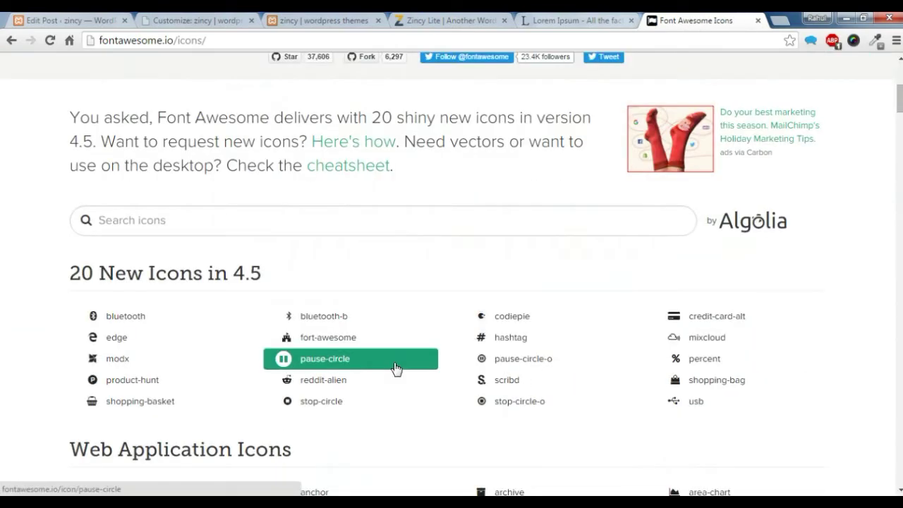
scroll(395, 368, down, 2)
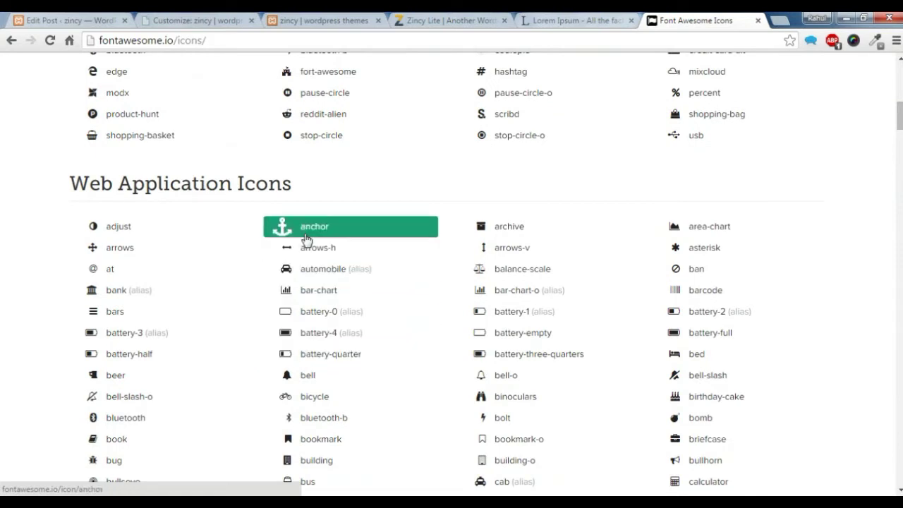
click(65, 15)
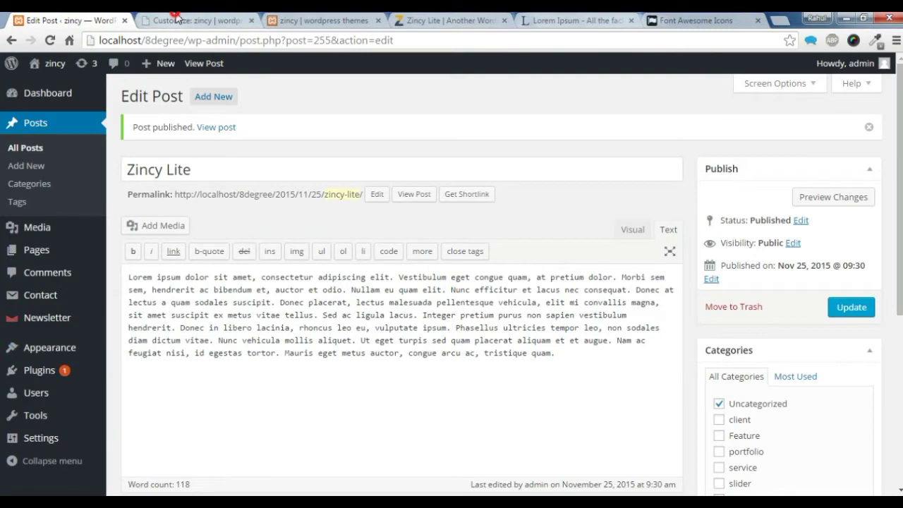
- Give the second service (dummy) the fa-anchor icon
click(180, 20)
click(33, 313)
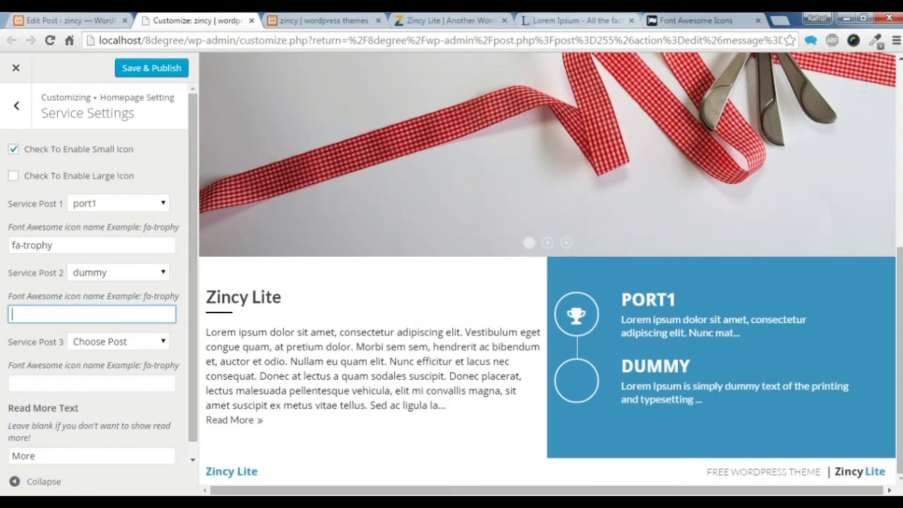
text(fa-an)
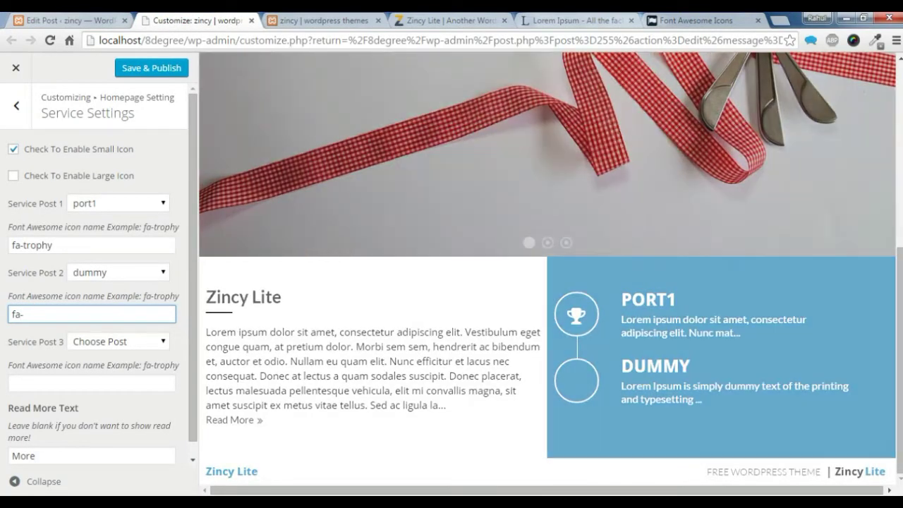
text(r)
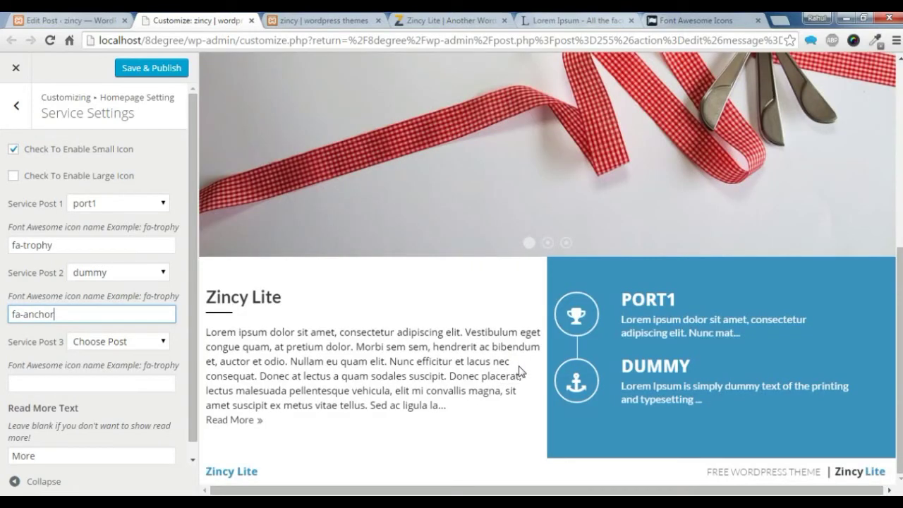
- Set the third service to iphone 6 with fa-phone, save and publish, then view the live site
click(116, 341)
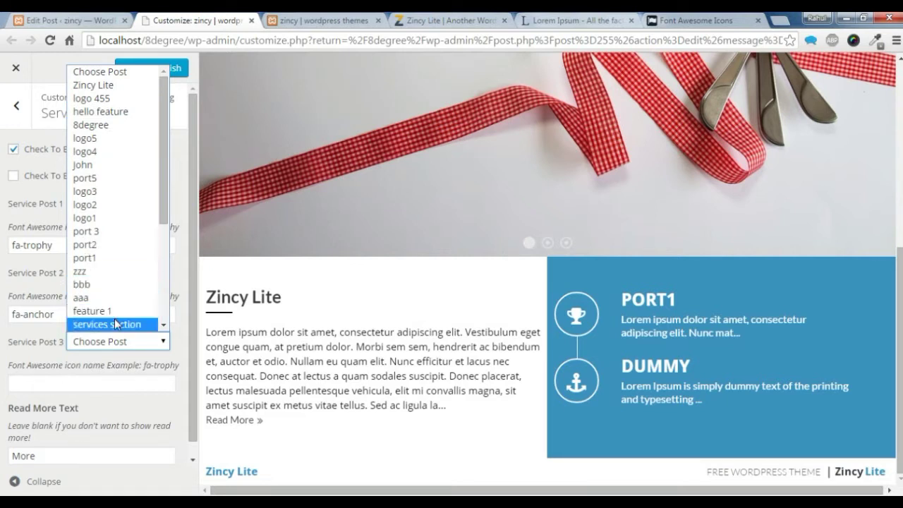
scroll(117, 298, down, 3)
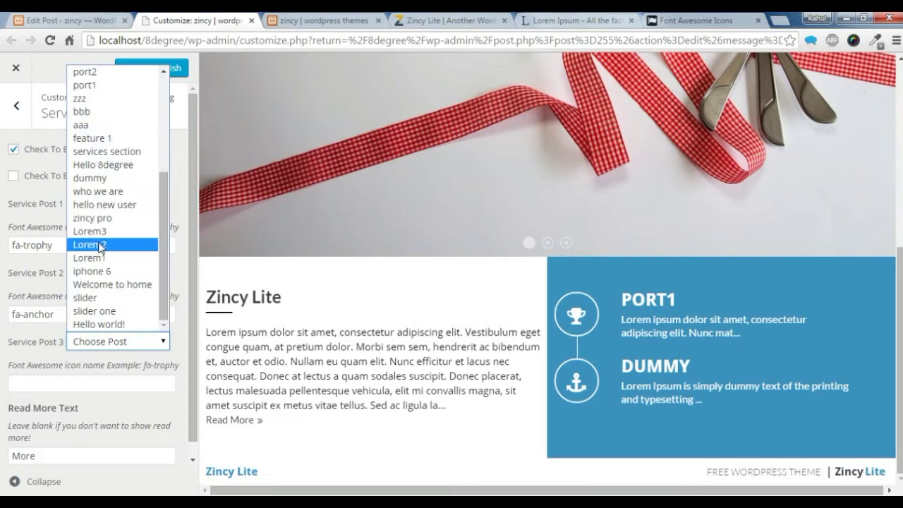
click(108, 272)
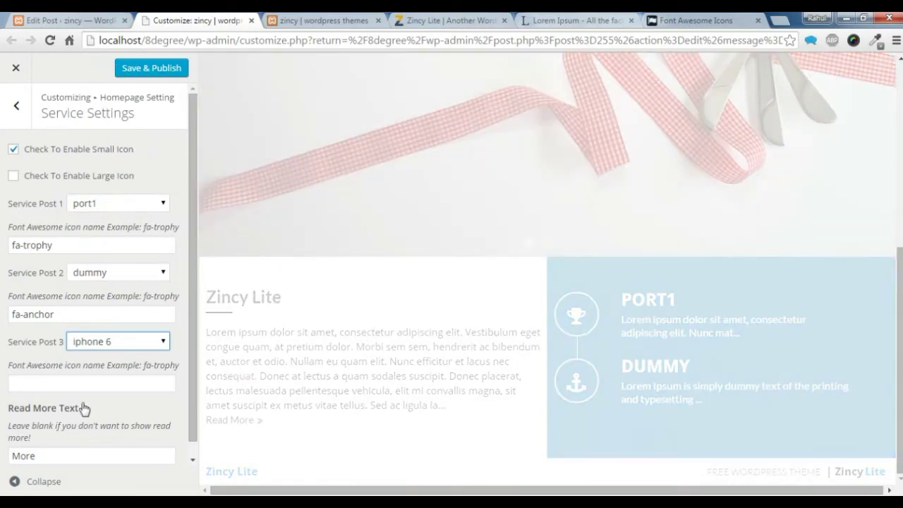
scroll(88, 387, down, 1)
click(88, 368)
text(fa-phone)
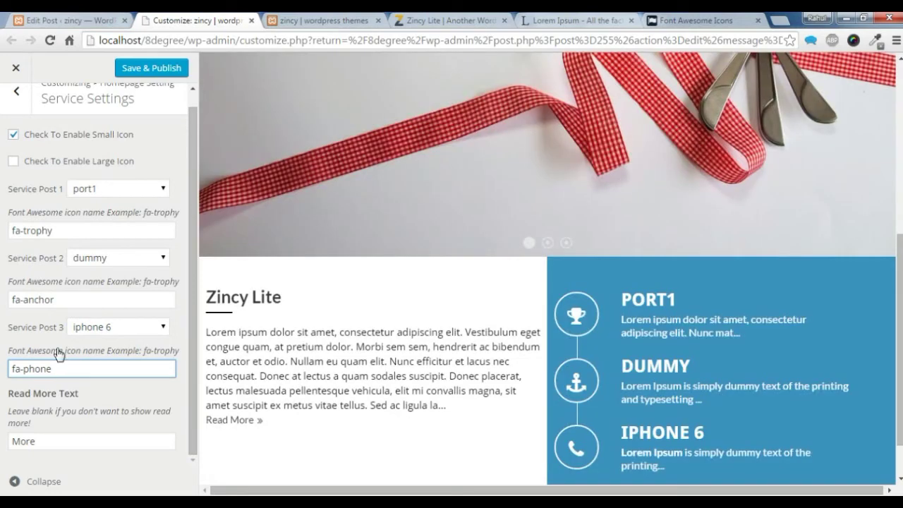
click(158, 65)
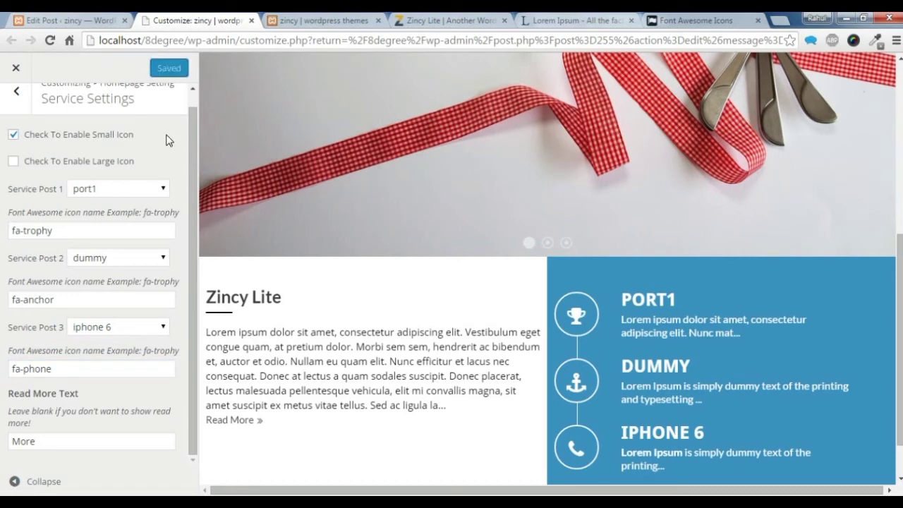
click(317, 21)
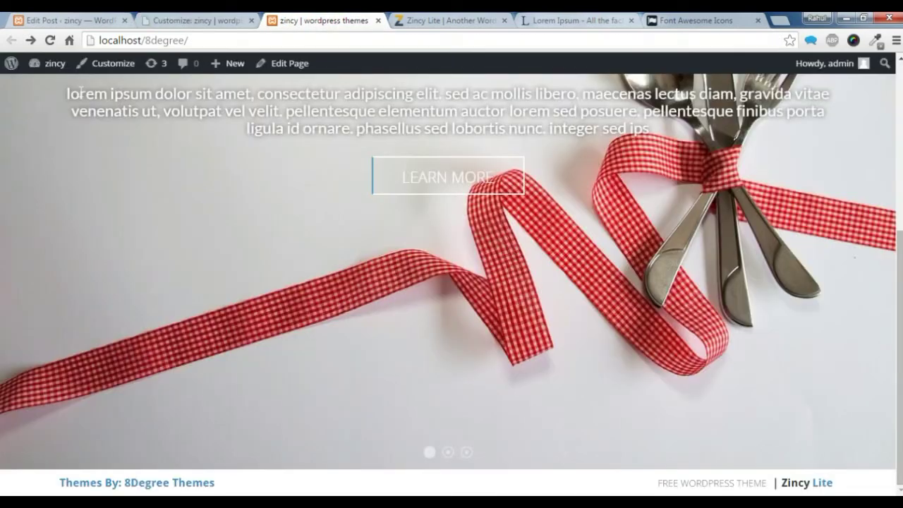
- Reload the live homepage to check the three icon services, then compare the demo's newsletter section
click(50, 40)
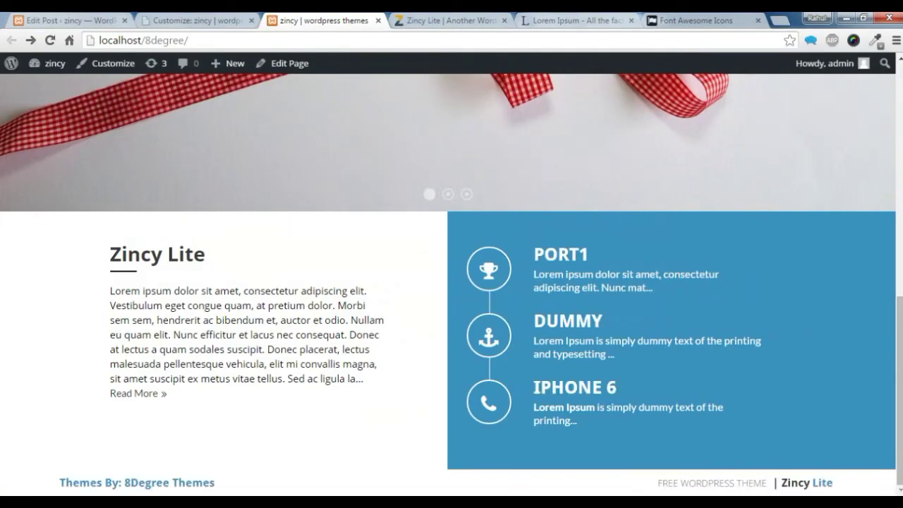
click(273, 256)
click(812, 300)
click(431, 20)
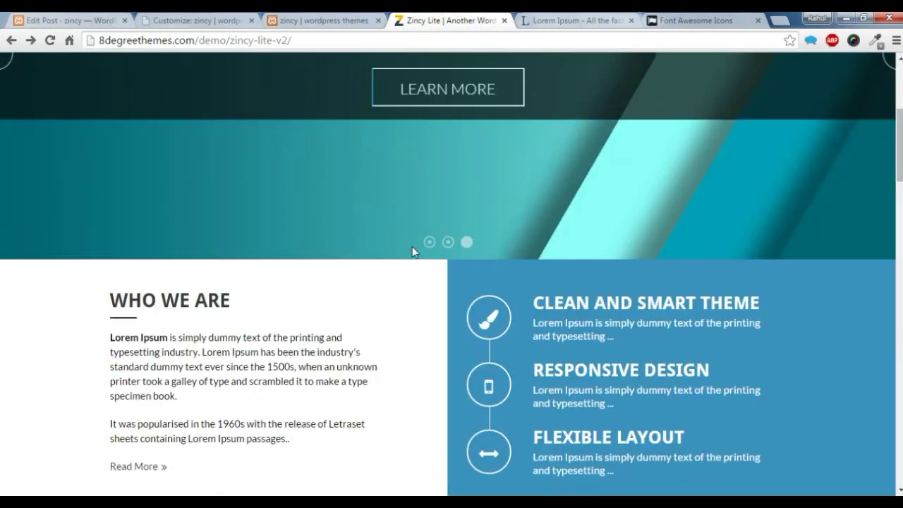
scroll(414, 255, down, 4)
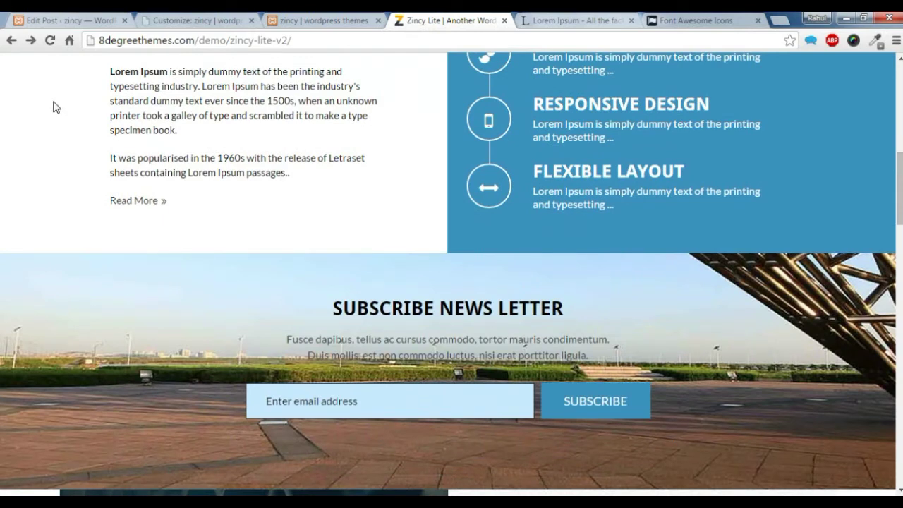
click(68, 19)
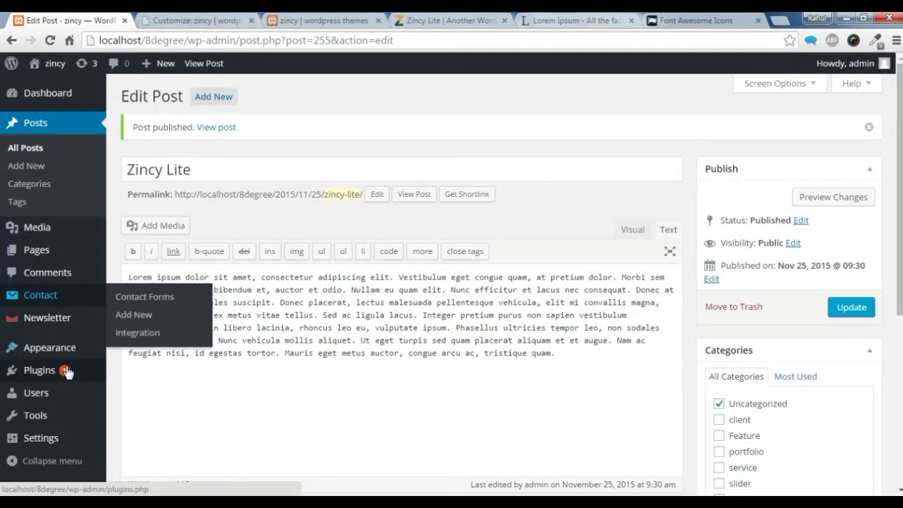
- Search Add Plugins for 'newsletter', finding the Newsletter plugin already installed
scroll(65, 371, down, 3)
mouse_move(55, 372)
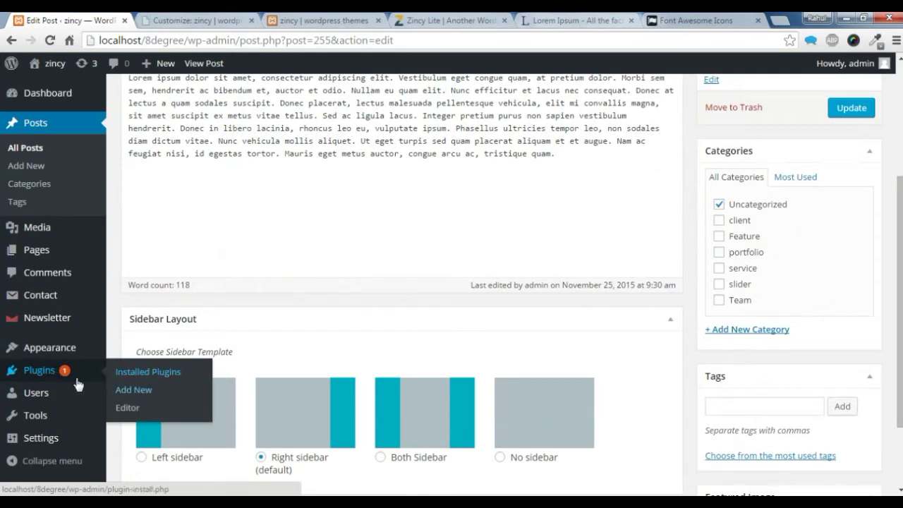
click(37, 370)
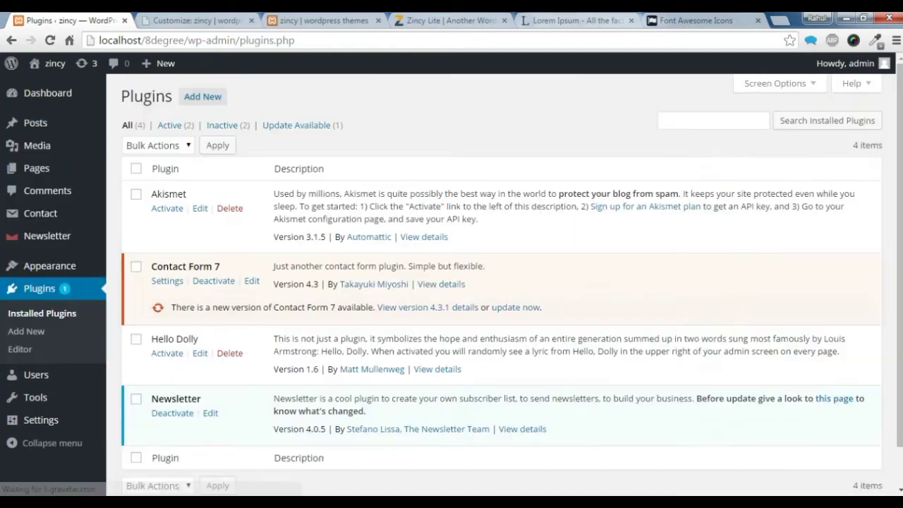
click(202, 96)
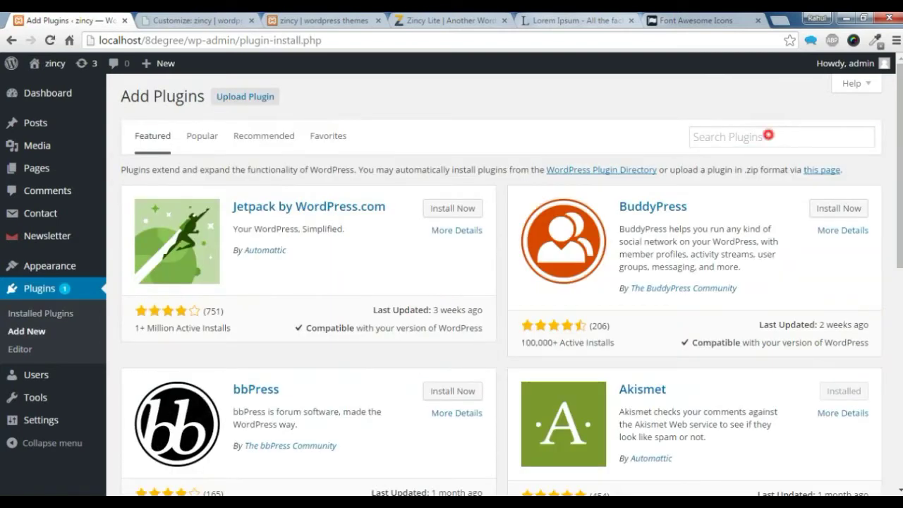
click(768, 134)
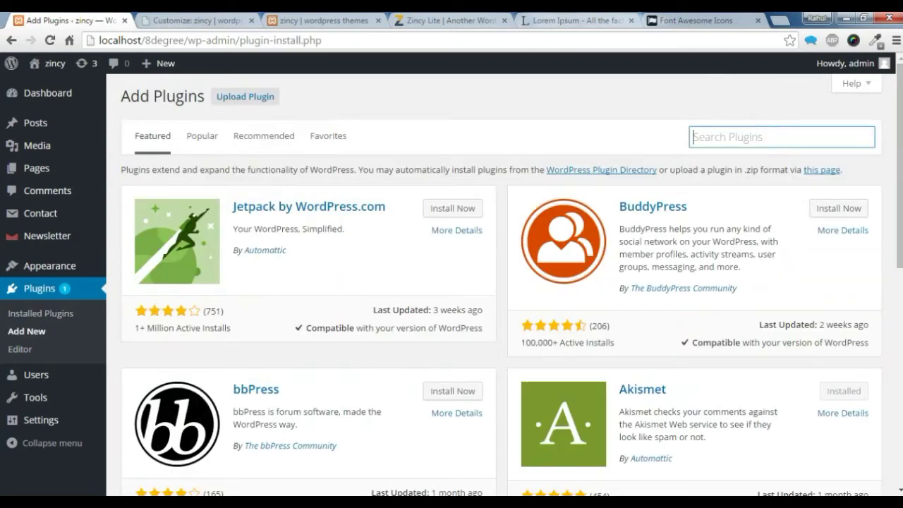
text(ne)
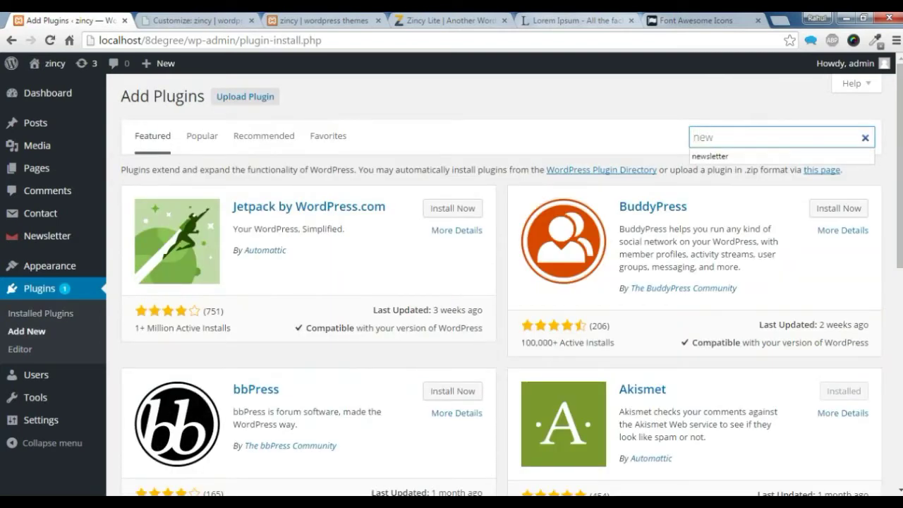
text(w)
key(Down)
key(Return)
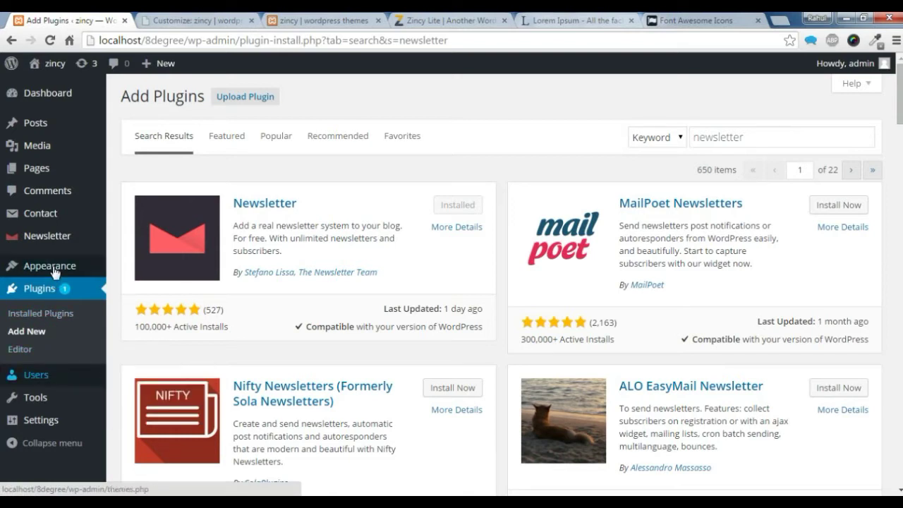
- Add a Newsletter widget titled 'Newsletter' to the Subcribe New Letter widget area
mouse_move(54, 271)
click(138, 304)
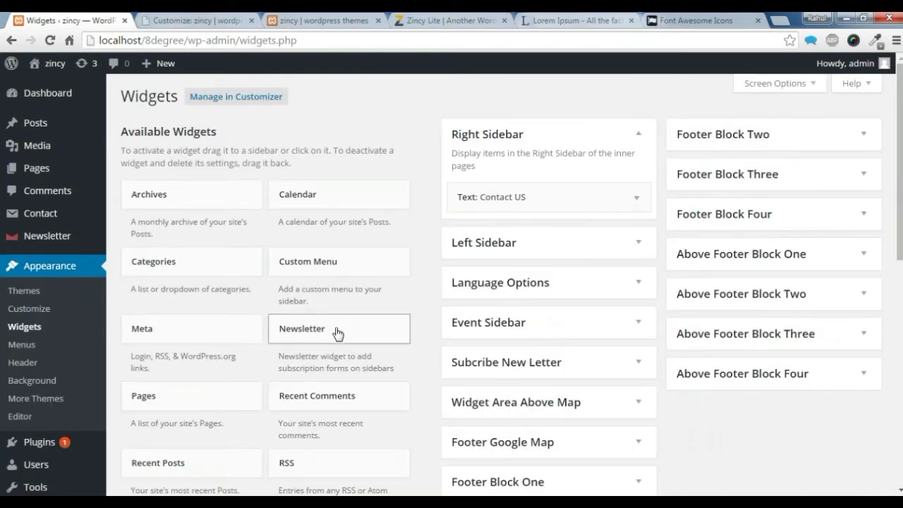
click(338, 332)
scroll(360, 363, down, 1)
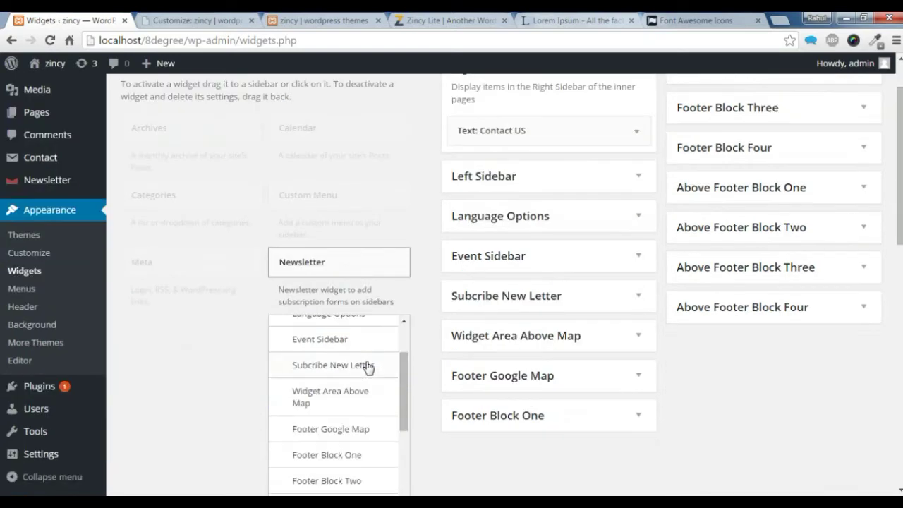
click(358, 366)
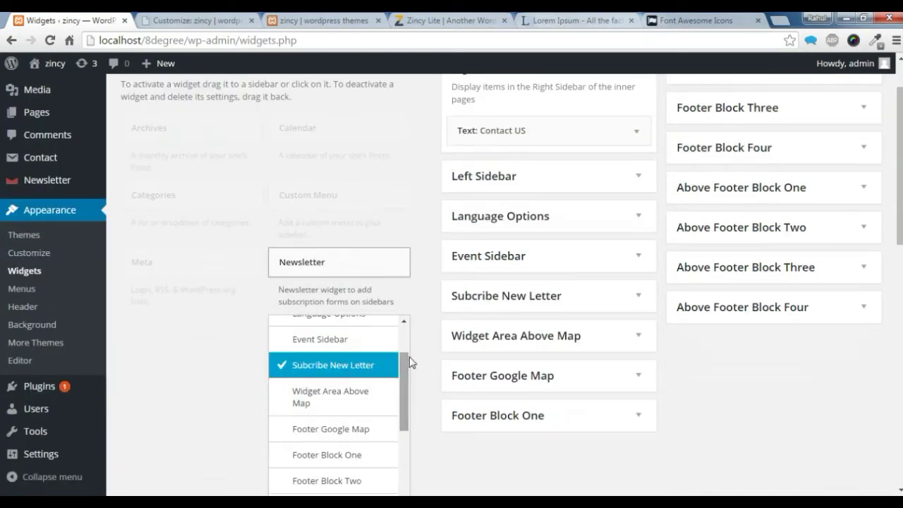
scroll(417, 359, down, 3)
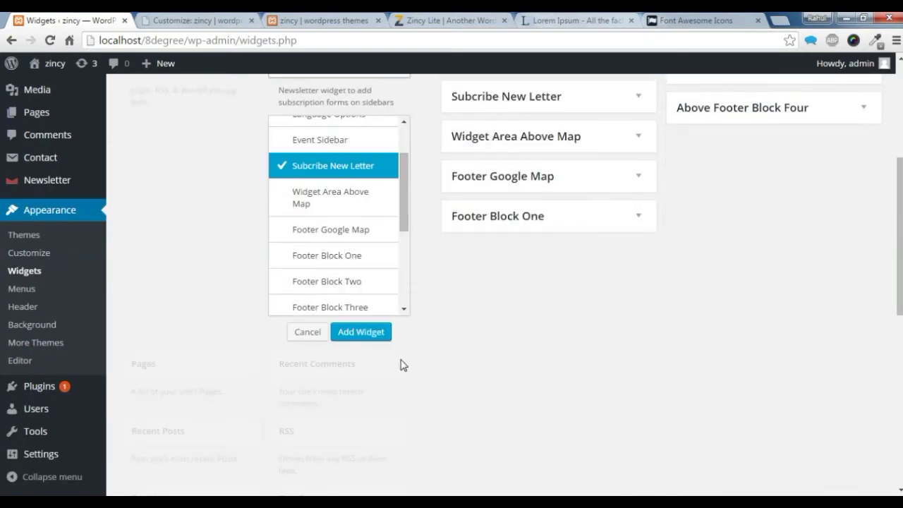
click(363, 328)
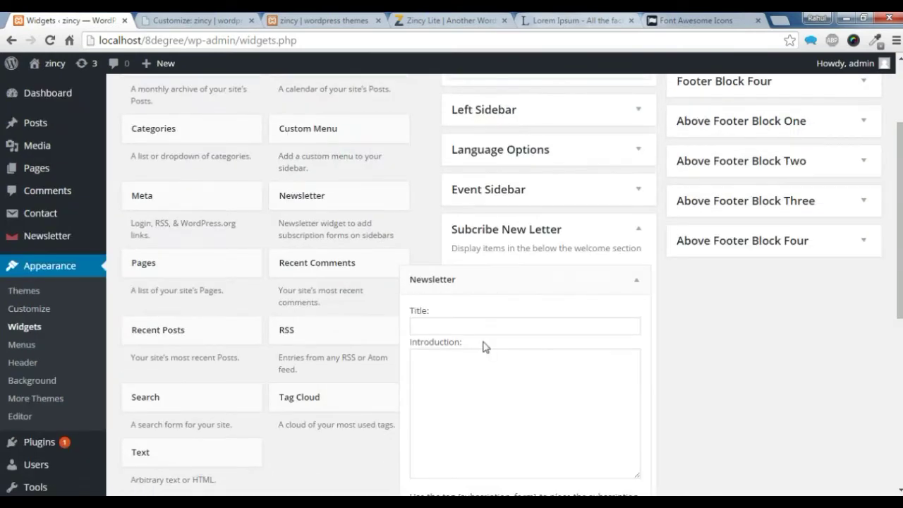
scroll(486, 346, down, 1)
click(464, 259)
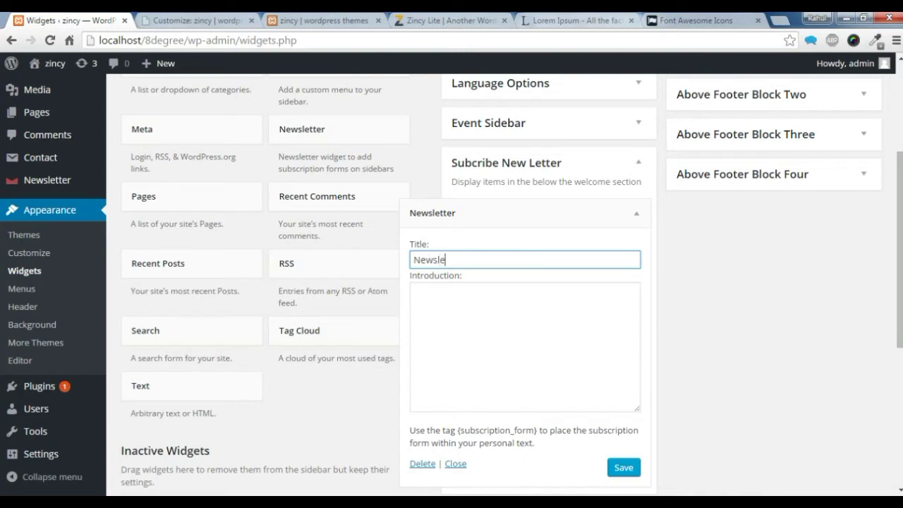
- Copy the first two lines of lorem ipsum text from the Lipsum.com page
click(434, 317)
click(558, 21)
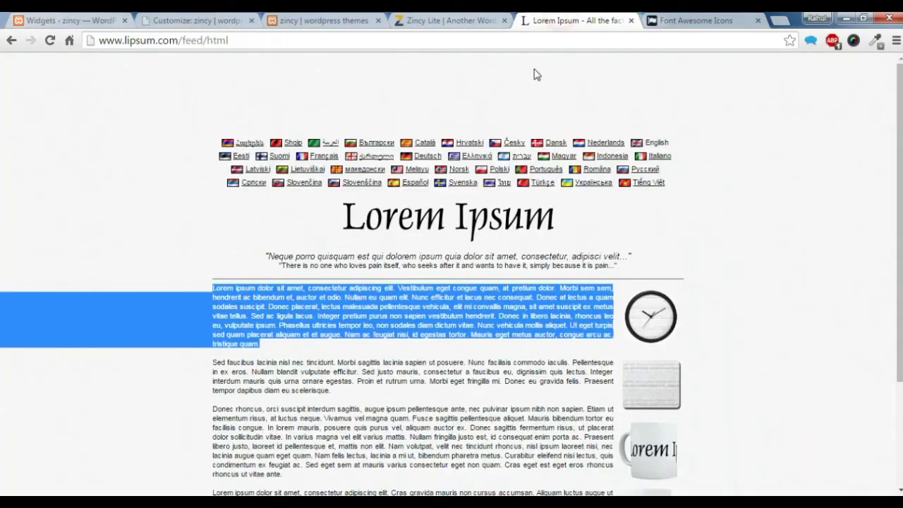
click(275, 300)
drag(213, 287, 284, 296)
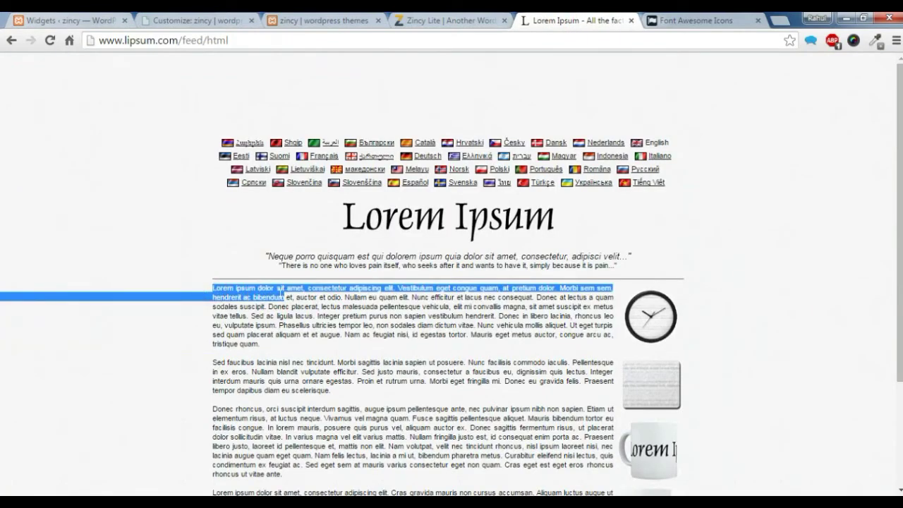
right_click(281, 295)
click(297, 302)
- Paste the lorem text into the Newsletter widget's Introduction and start a new line
click(191, 20)
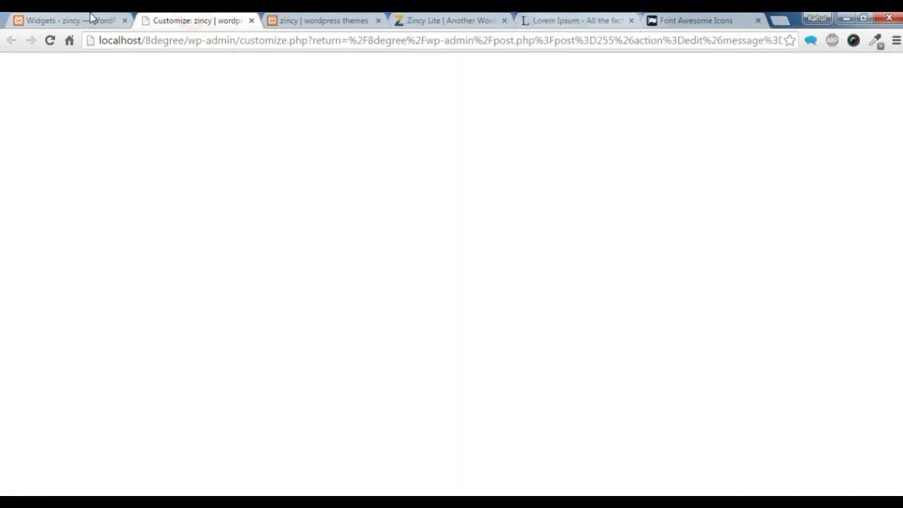
click(90, 18)
right_click(474, 324)
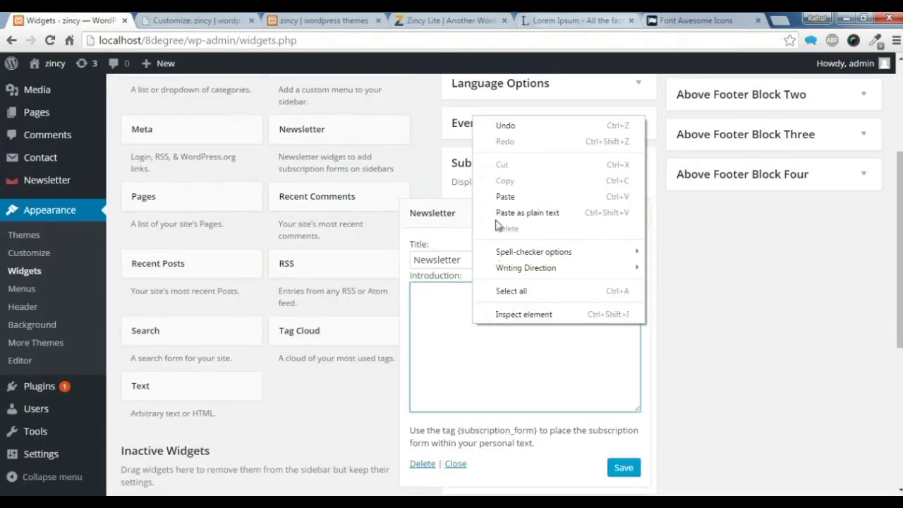
click(505, 196)
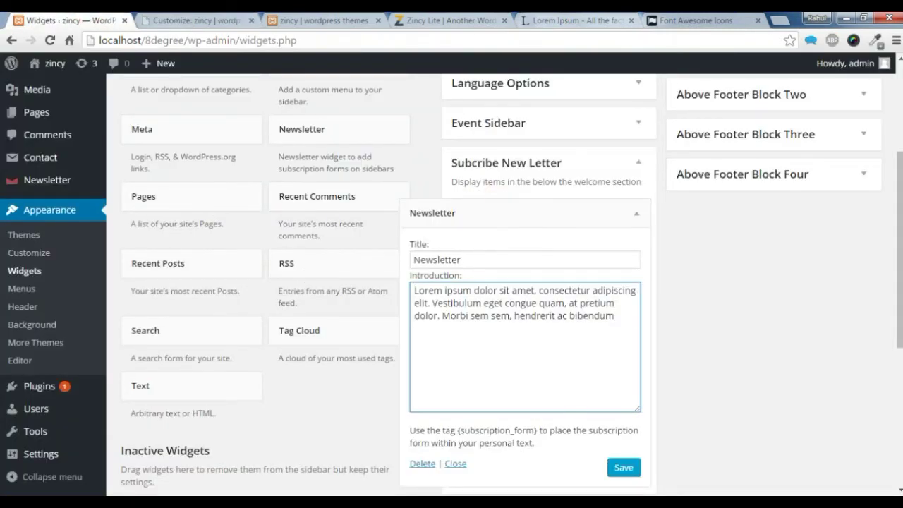
key(Return)
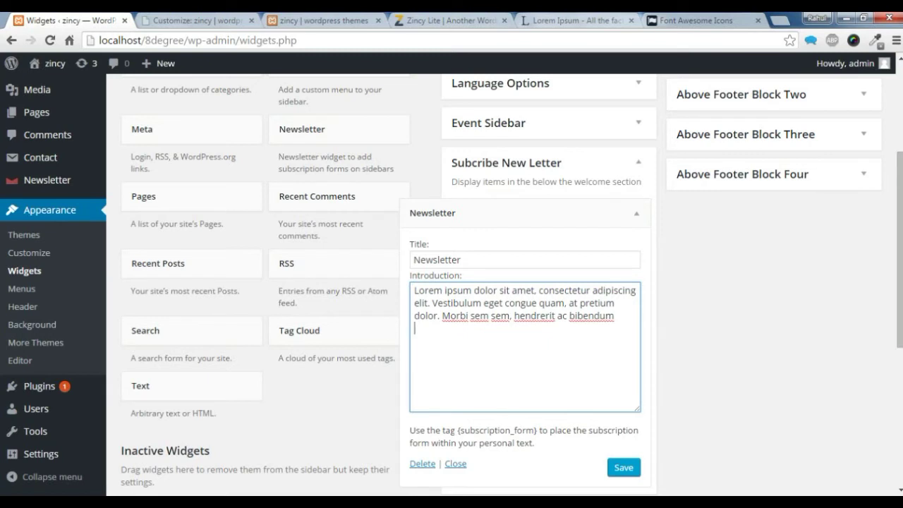
- Copy the {subscription_form} tag from the help text onto the new line and save the widget
drag(457, 430, 536, 430)
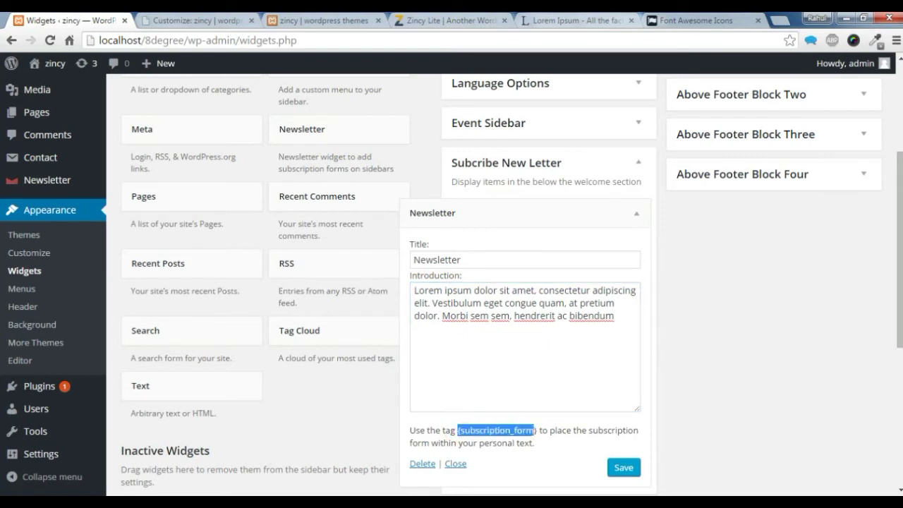
right_click(535, 430)
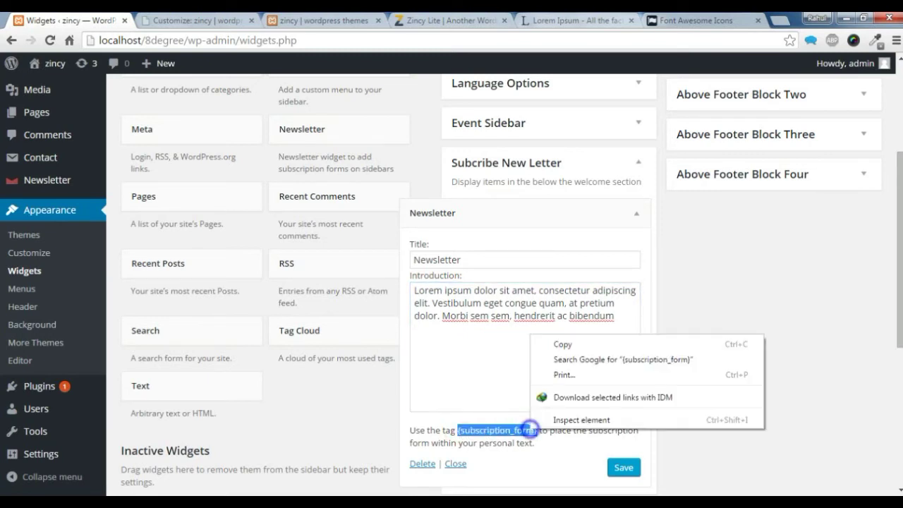
click(555, 345)
click(449, 342)
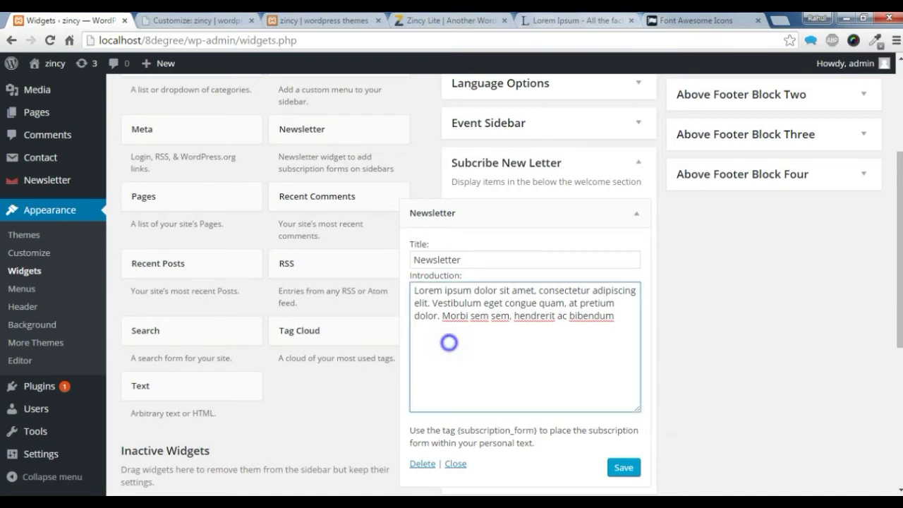
right_click(449, 342)
click(483, 215)
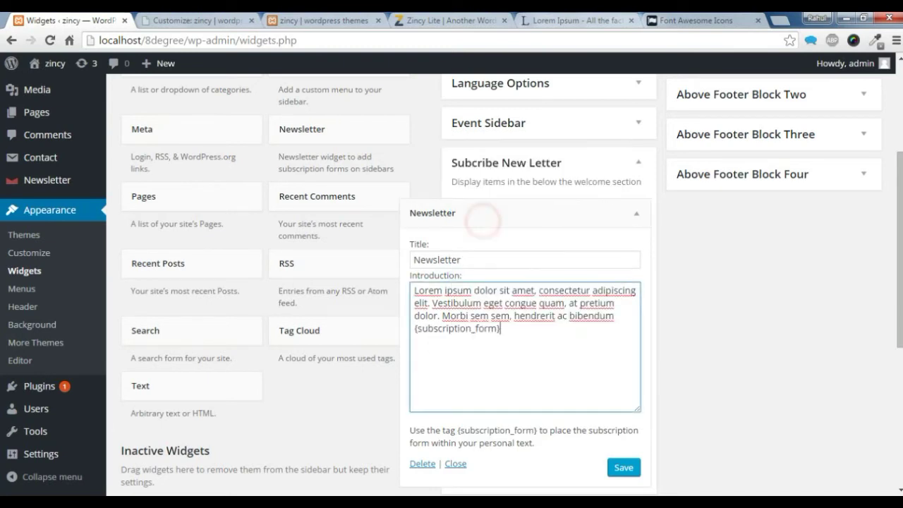
click(623, 468)
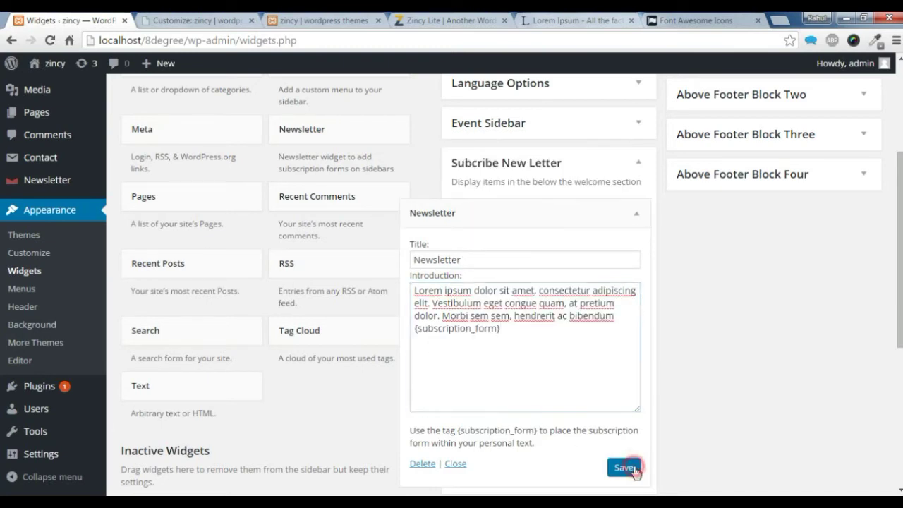
scroll(643, 347, down, 2)
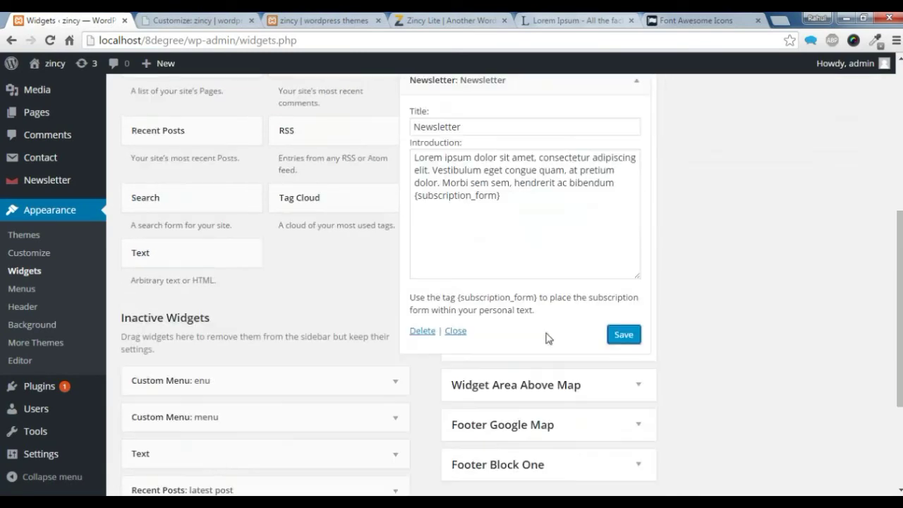
scroll(644, 347, up, 2)
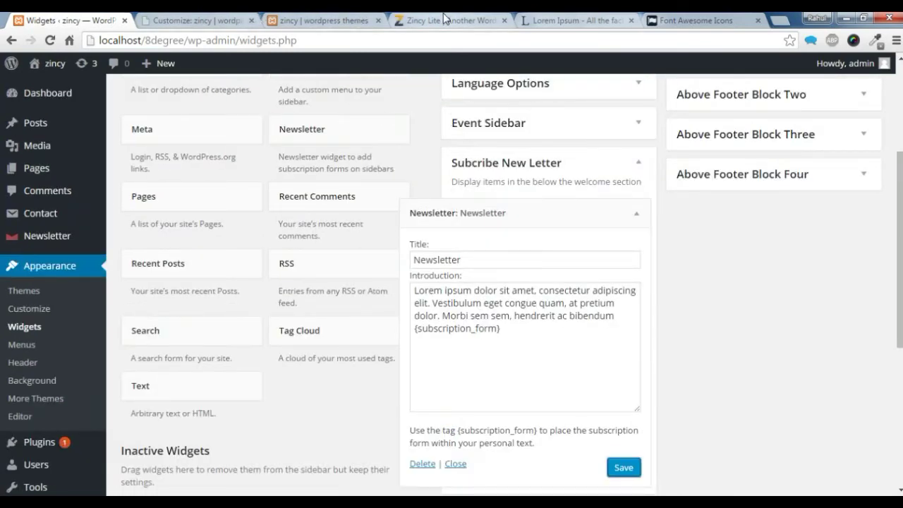
click(317, 21)
- Reload the live homepage, scroll to the newsletter form and try its Email field
click(50, 41)
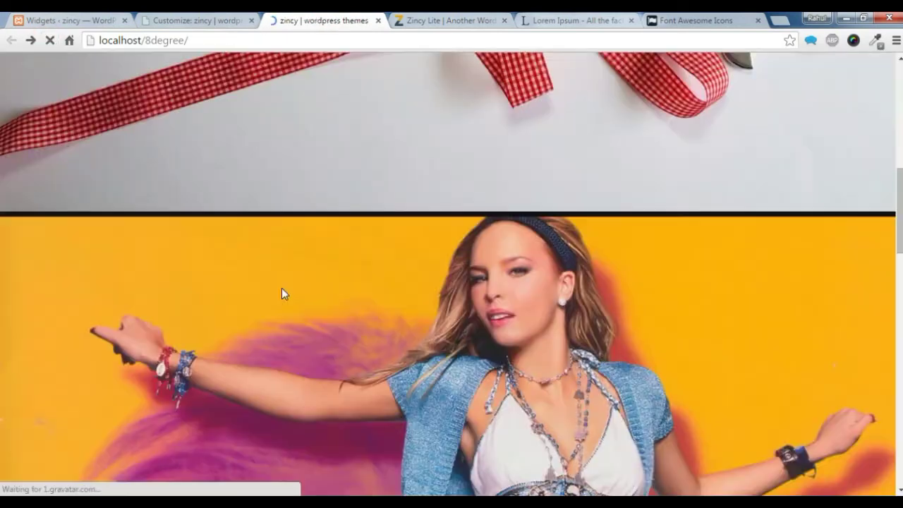
scroll(282, 292, down, 3)
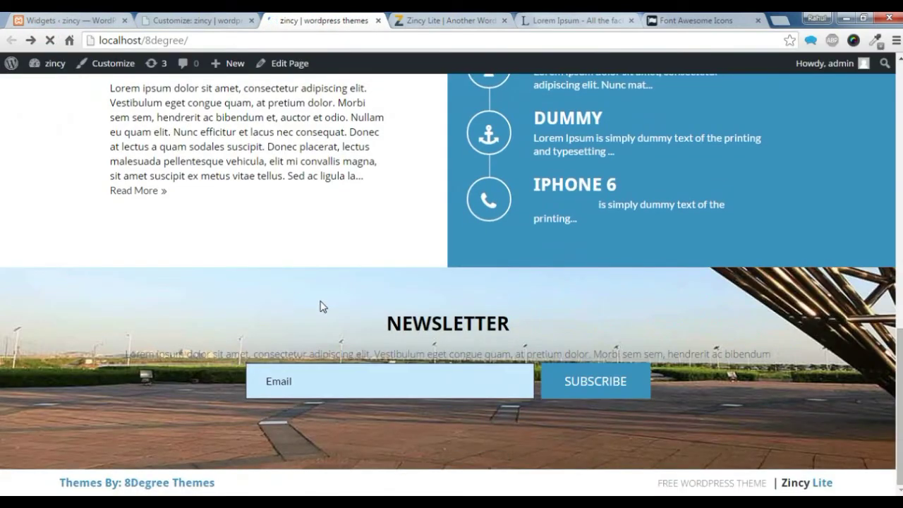
scroll(479, 380, up, 1)
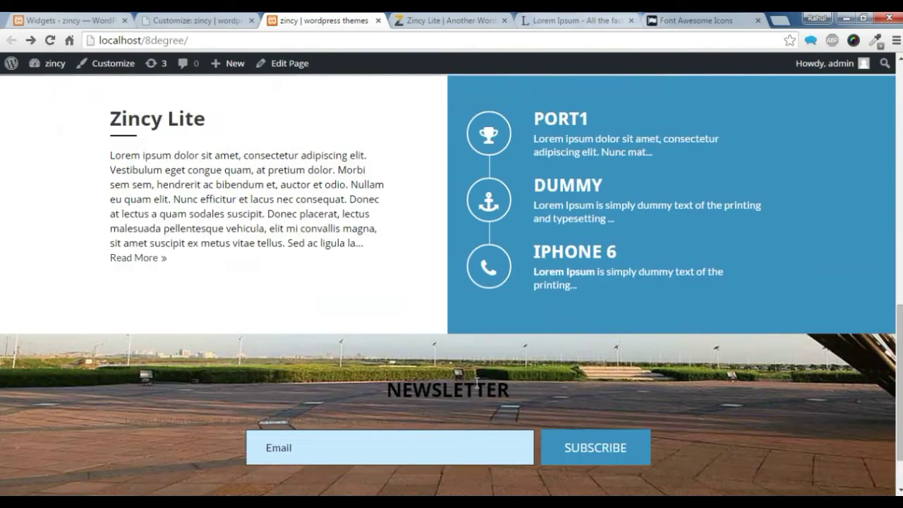
scroll(477, 383, down, 1)
click(388, 375)
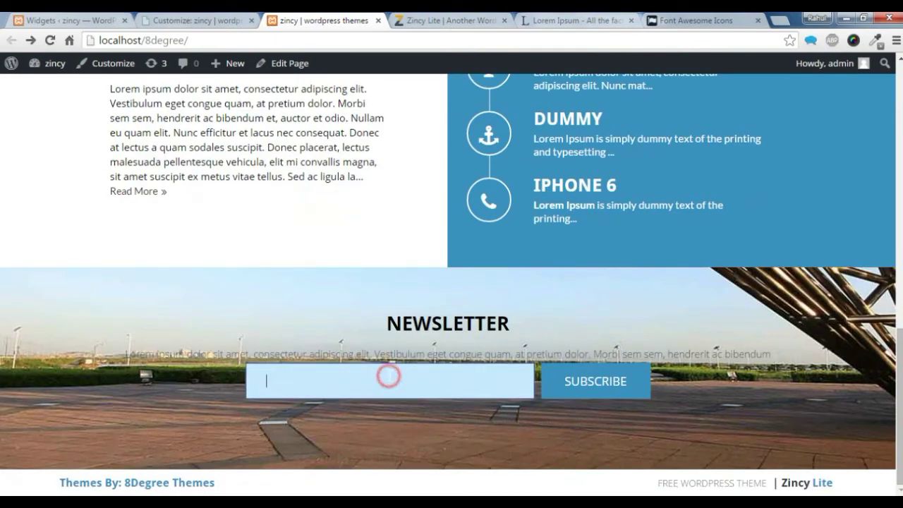
click(169, 17)
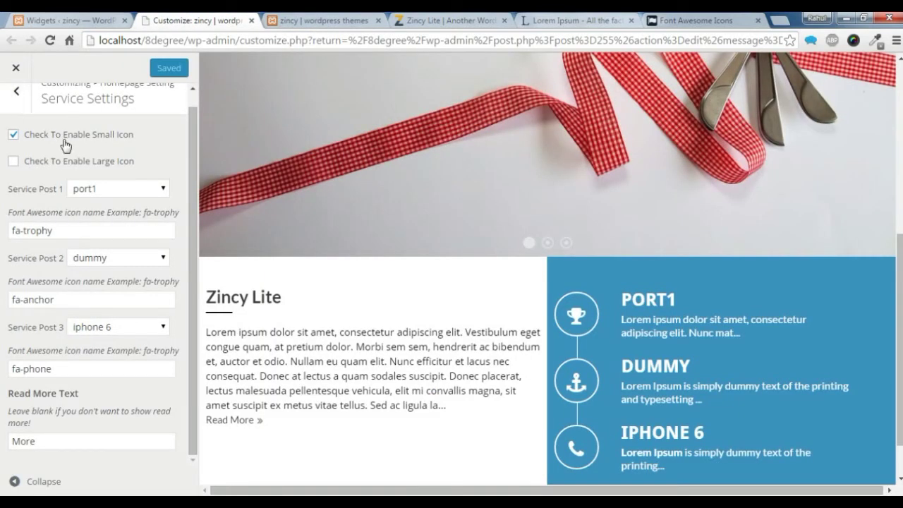
- Under Block Above Call To Action, enable Latest Blog Section with the Team category and Save & Publish
scroll(66, 135, up, 1)
click(22, 115)
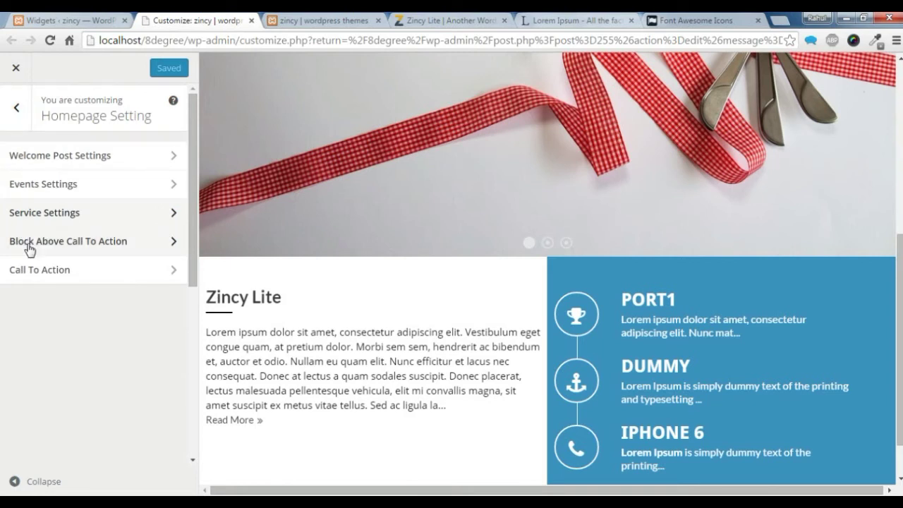
click(28, 244)
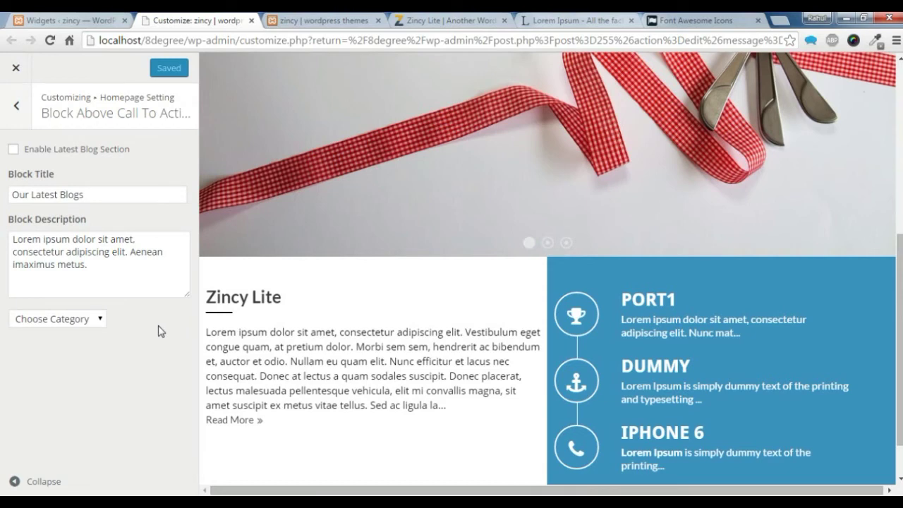
click(27, 149)
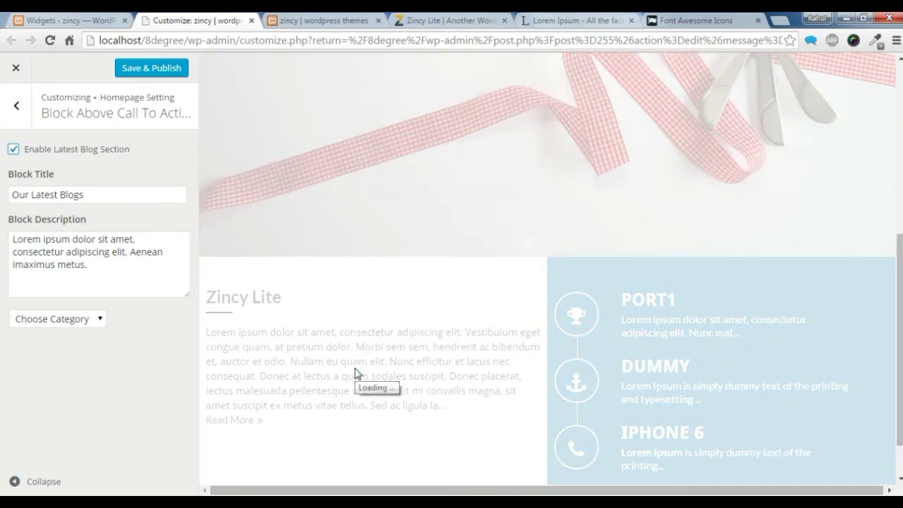
scroll(354, 370, down, 4)
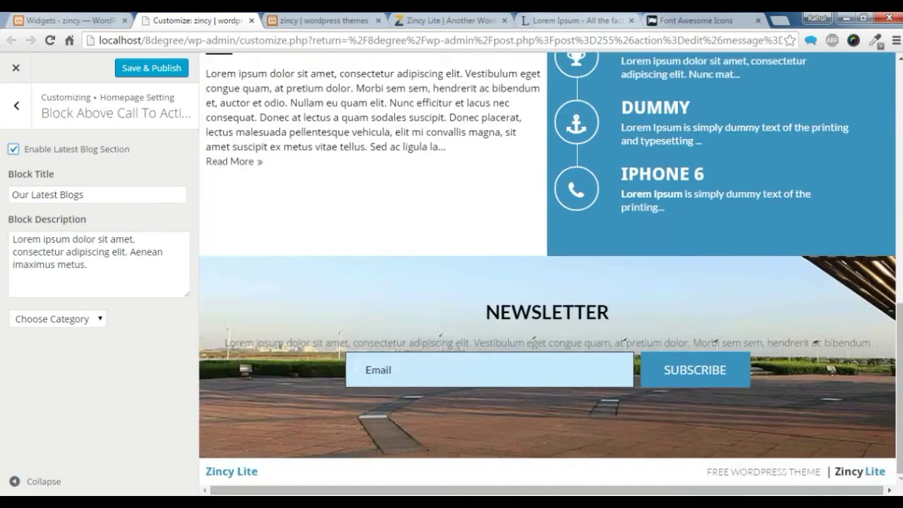
click(89, 318)
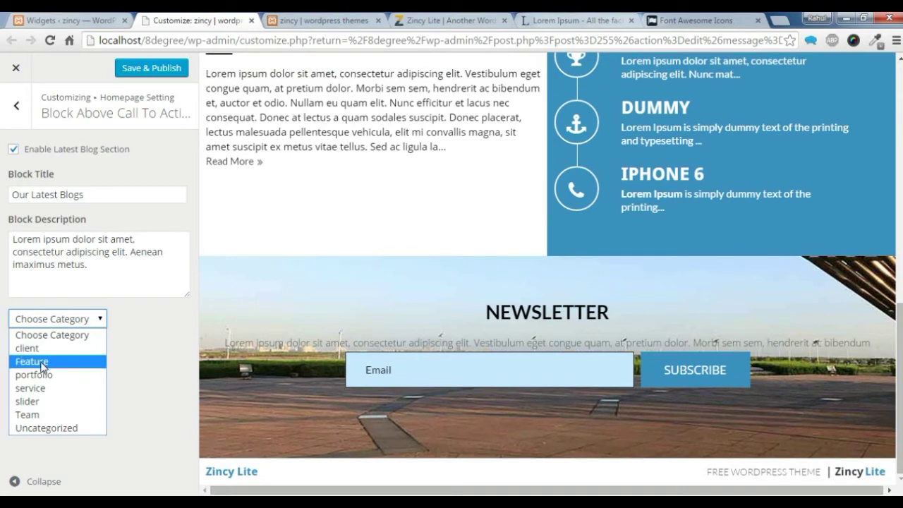
click(39, 414)
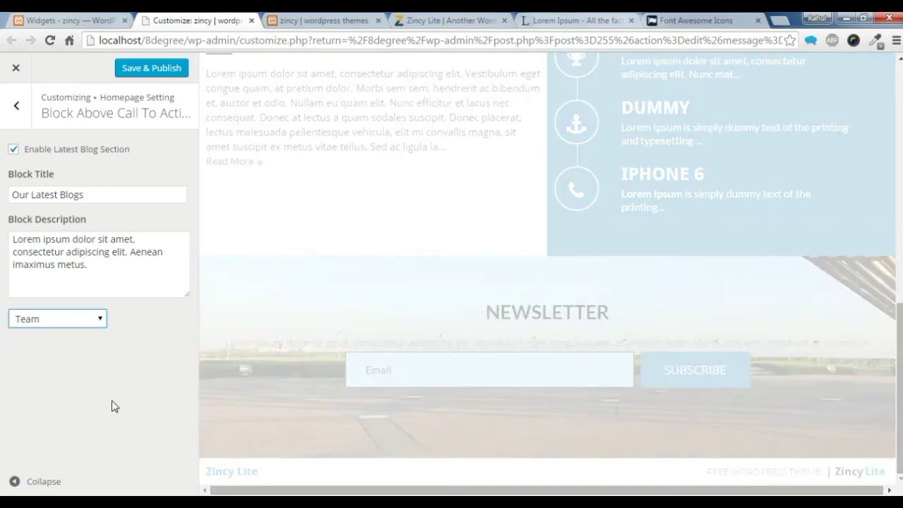
scroll(405, 360, down, 5)
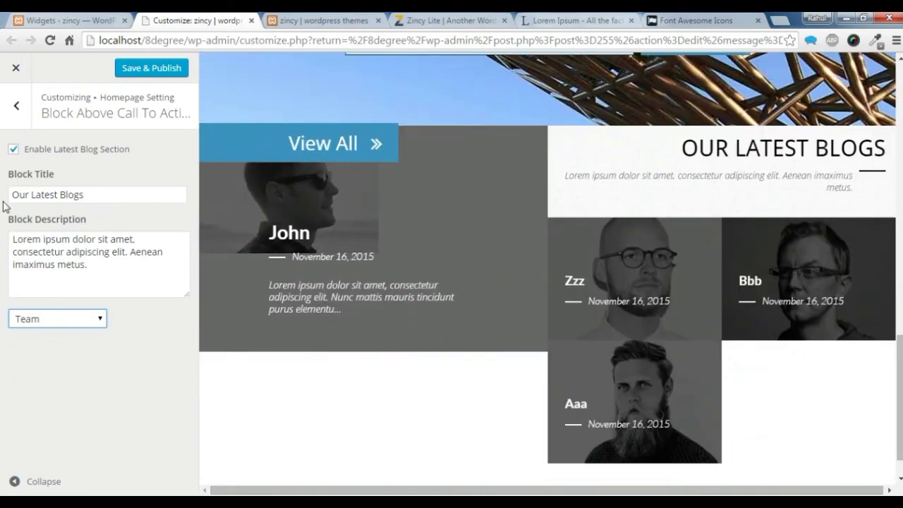
click(138, 71)
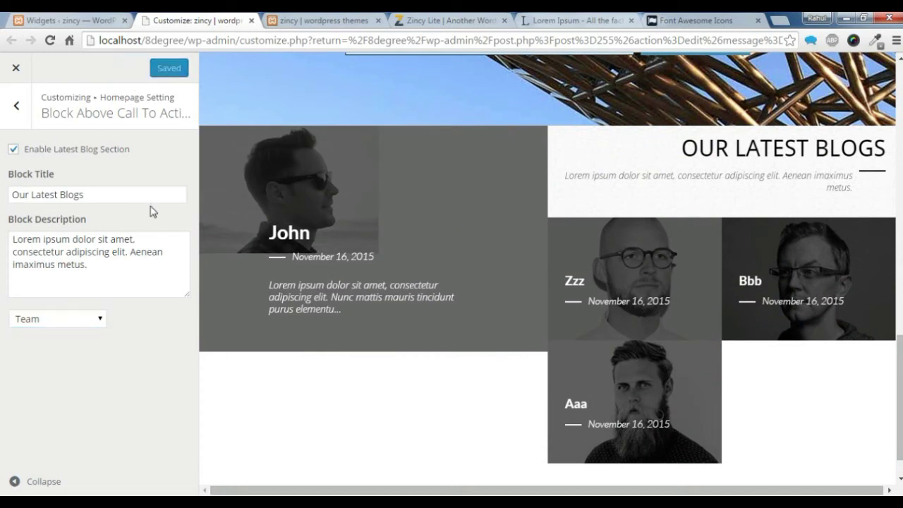
click(68, 21)
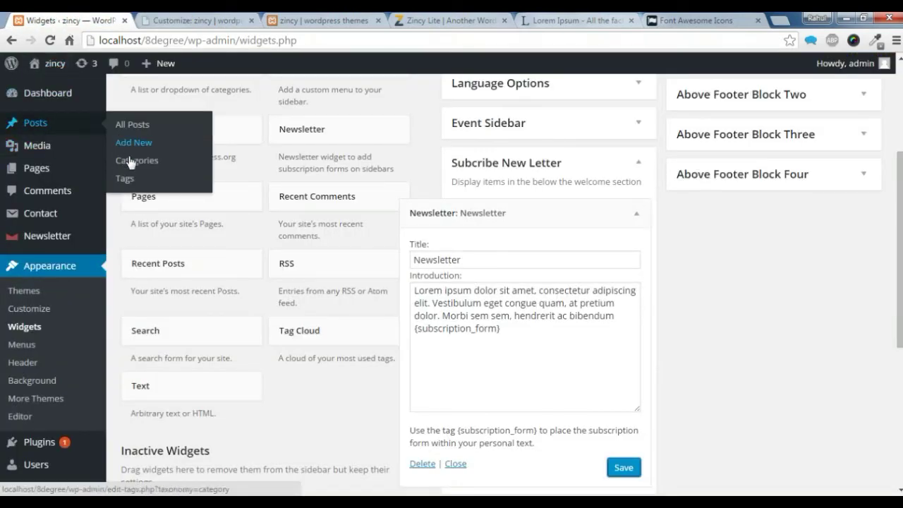
- Look over the Posts > Categories list, then return to the Customize: zincy tab
click(129, 160)
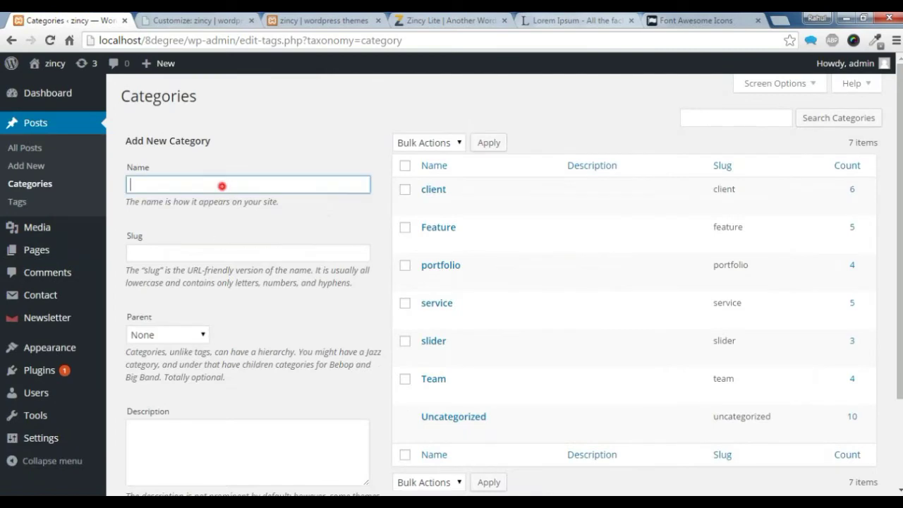
click(236, 421)
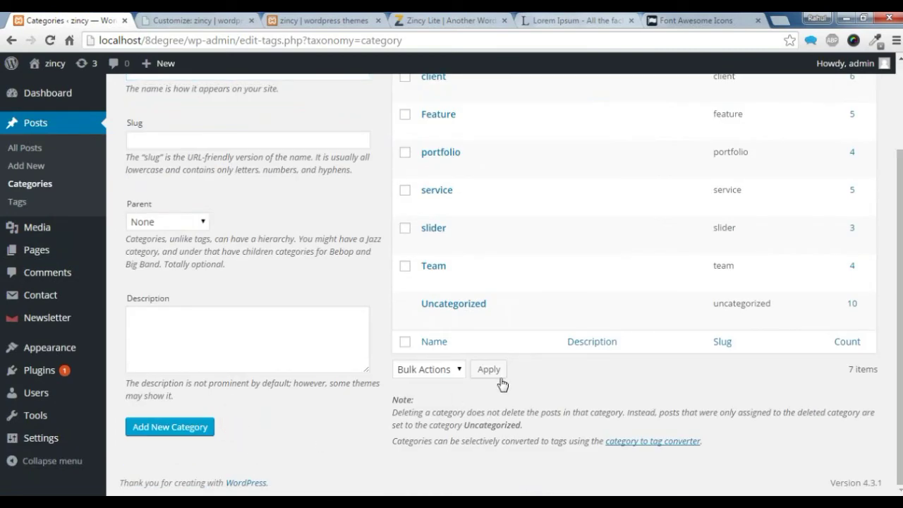
scroll(502, 377, up, 3)
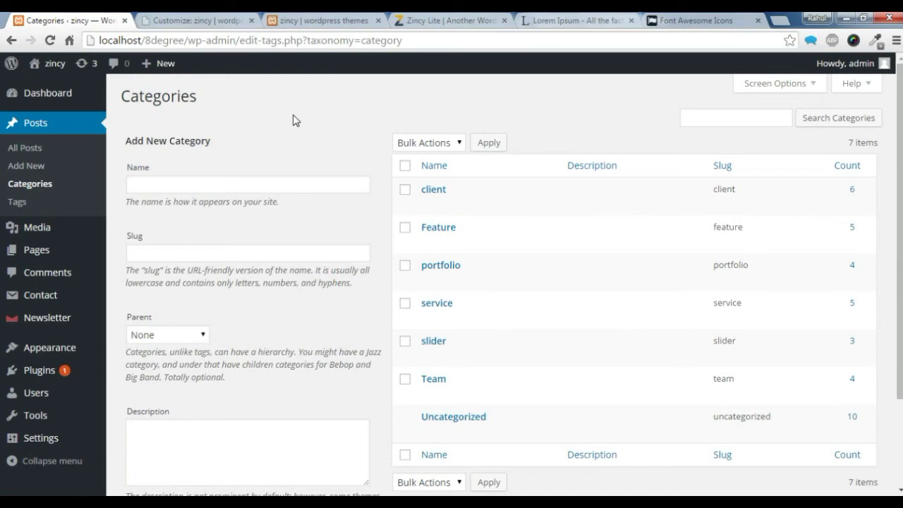
click(180, 21)
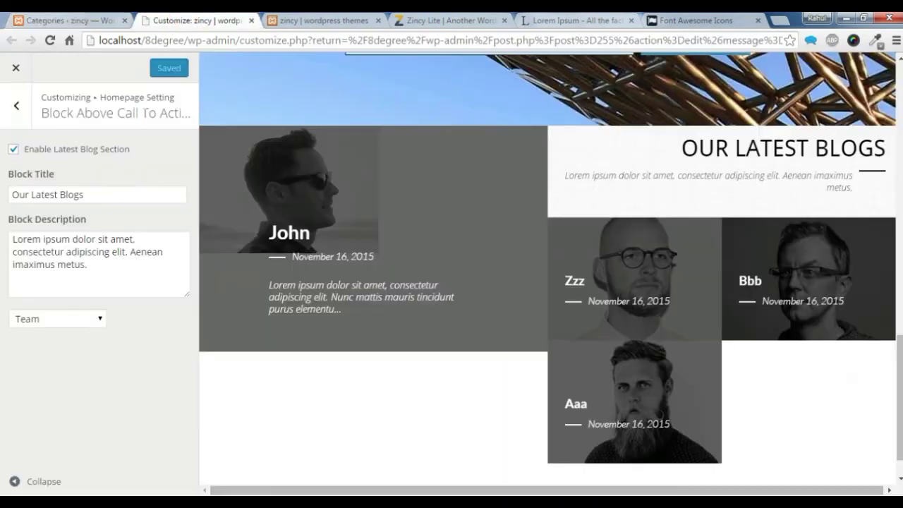
- Enable the Call To Action section and change its button text from Check Now to Download Now
click(18, 107)
click(41, 271)
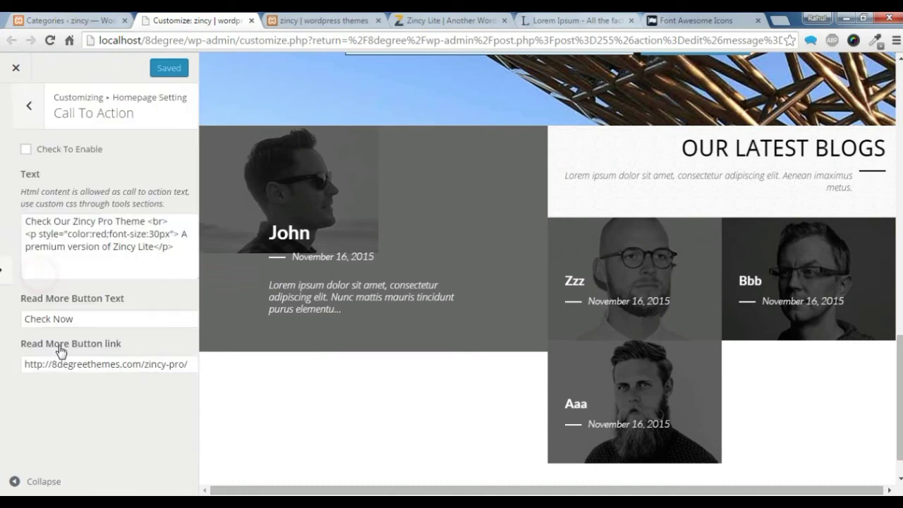
click(13, 149)
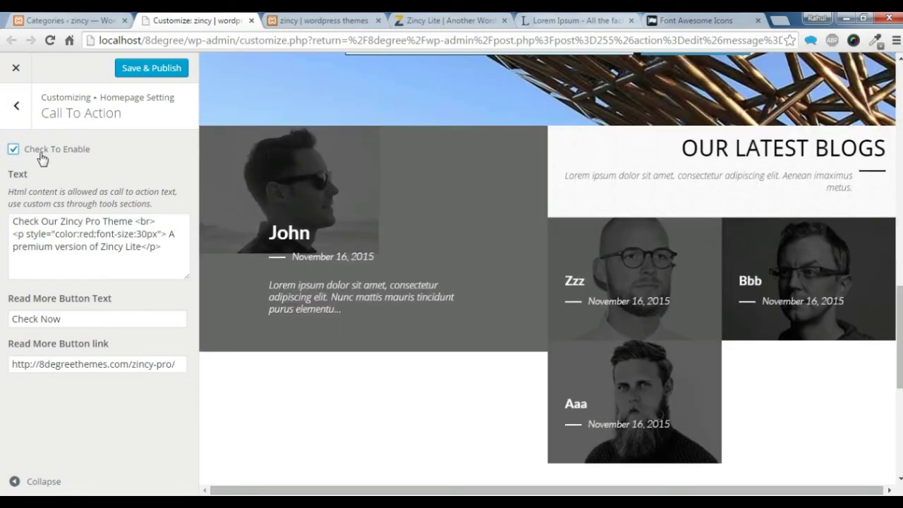
scroll(386, 225, down, 5)
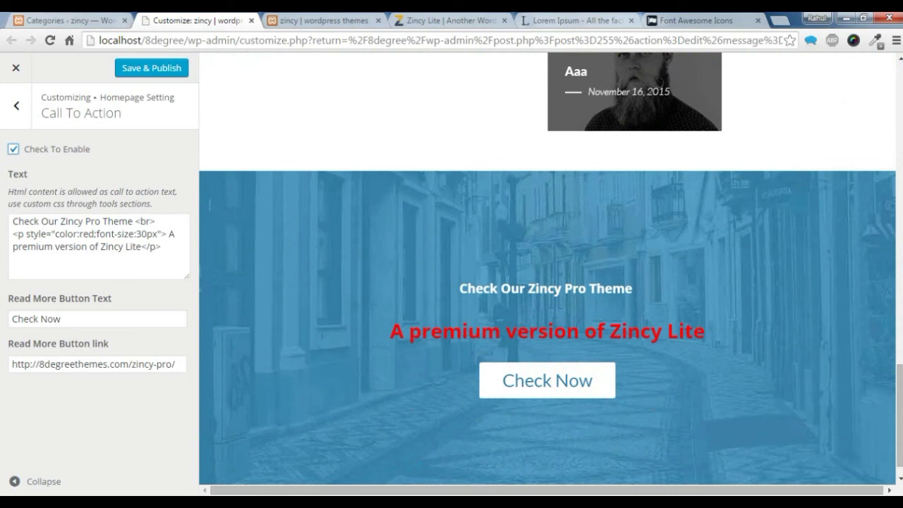
click(31, 248)
drag(79, 319, 11, 319)
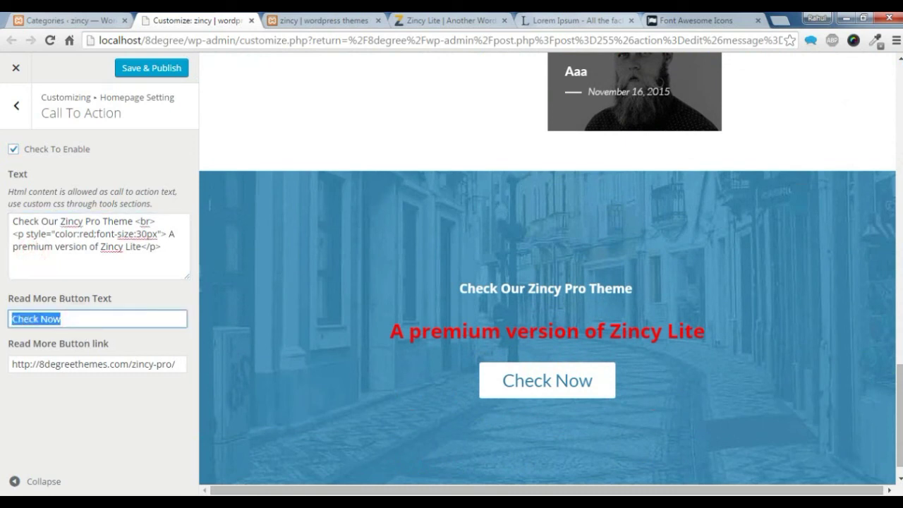
click(35, 319)
drag(36, 318, 2, 323)
text(Do)
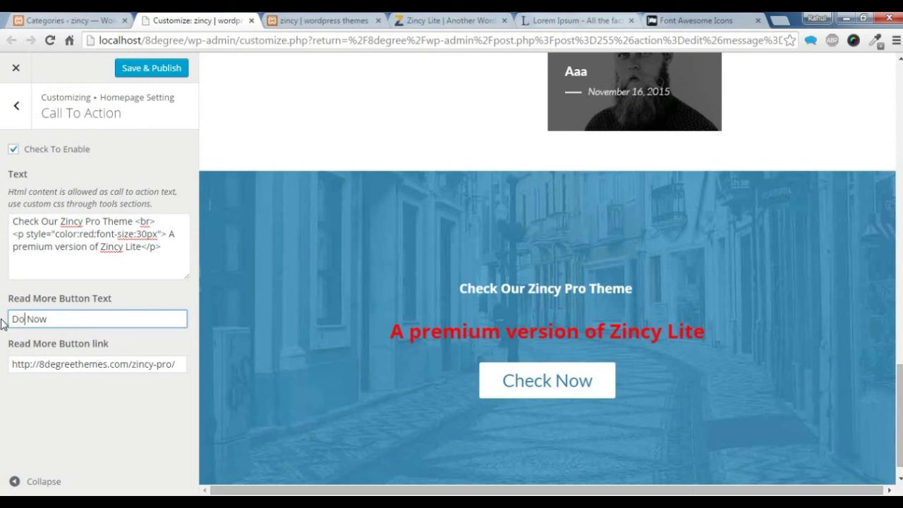
text(wnload)
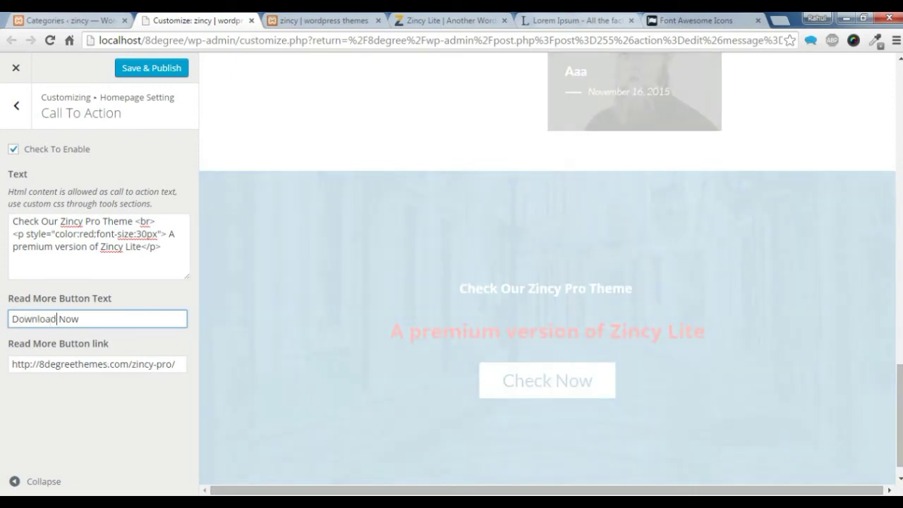
click(177, 362)
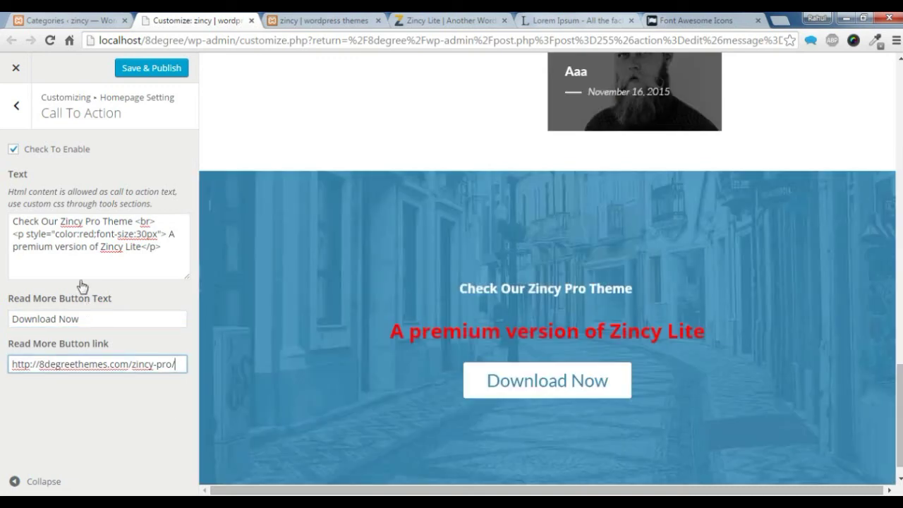
- Review the call-to-action text markup, then go back to the main Customizer panel
click(86, 247)
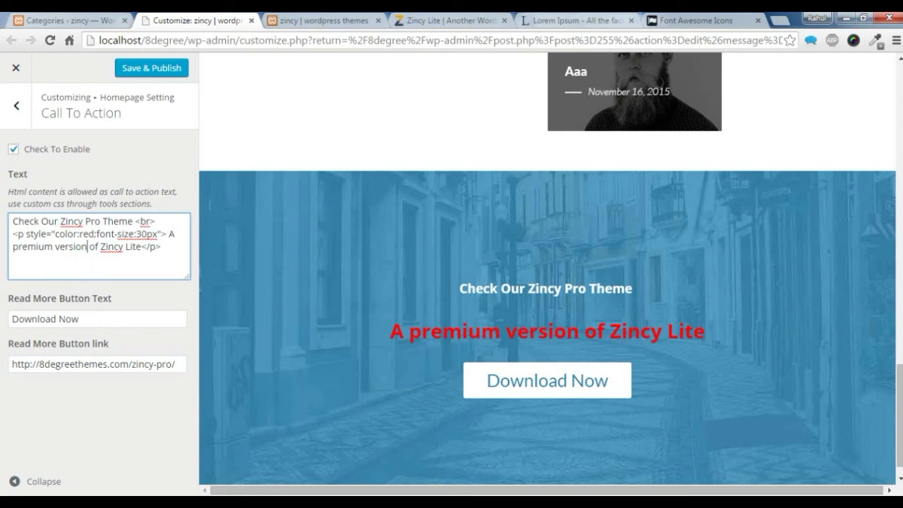
drag(12, 233, 162, 247)
click(173, 250)
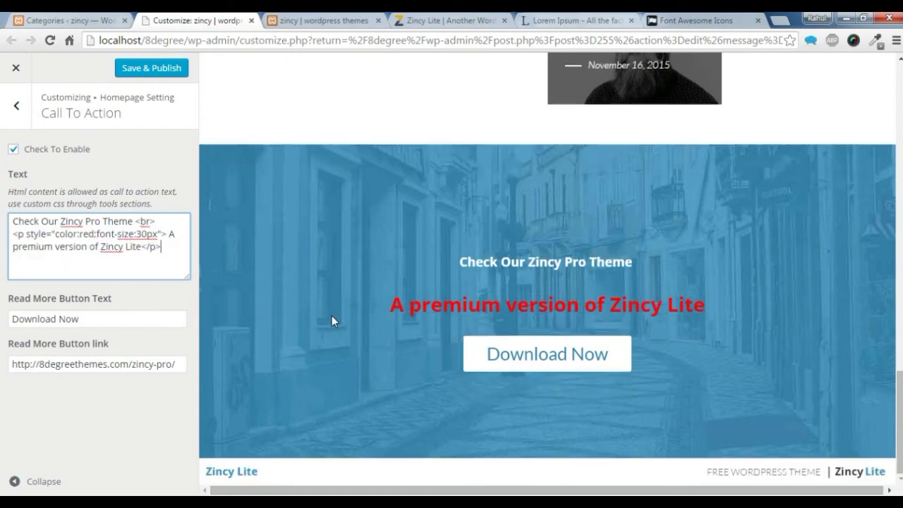
scroll(331, 315, up, 5)
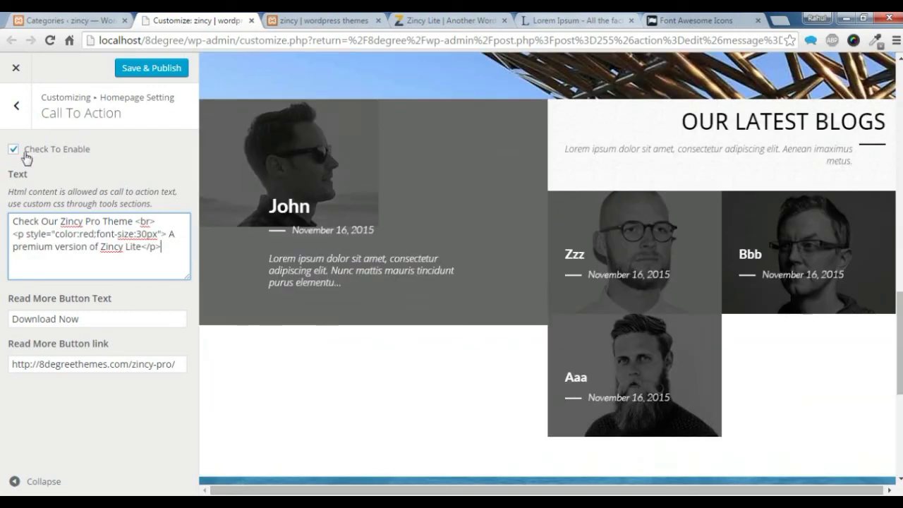
click(16, 105)
click(16, 107)
scroll(505, 355, down, 2)
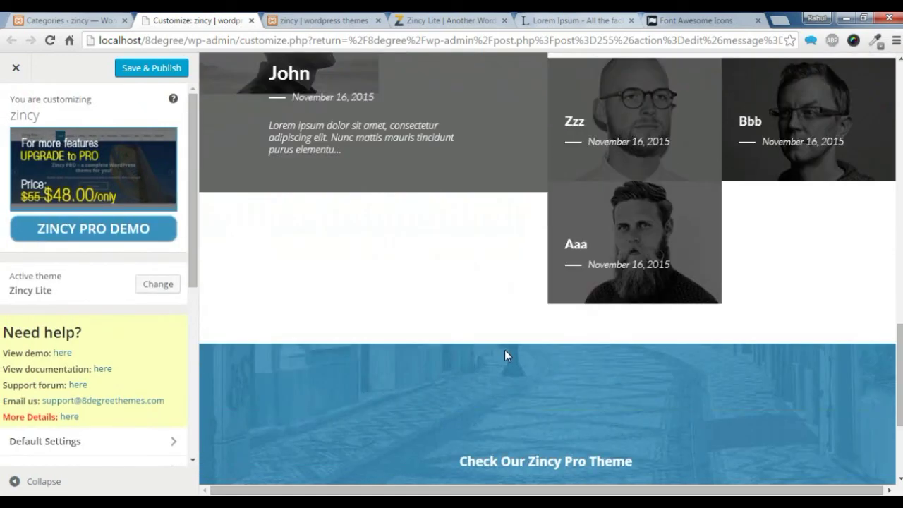